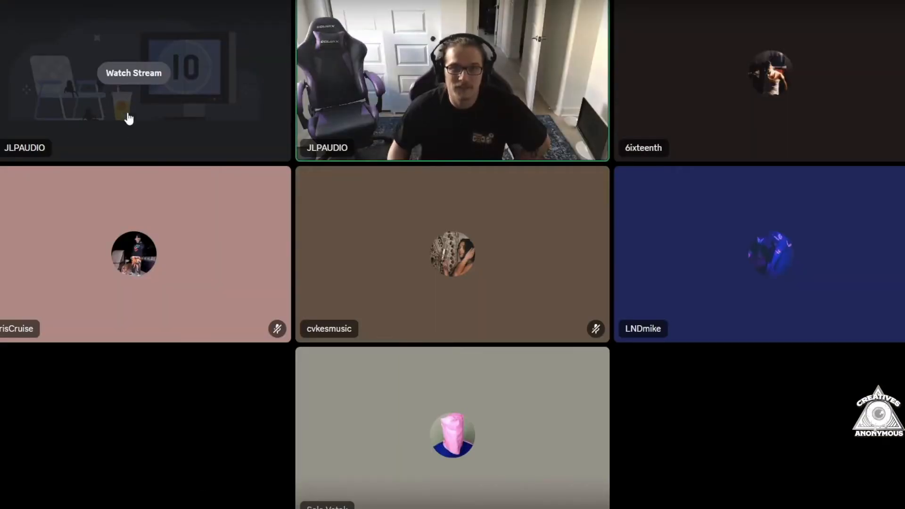
Open the live screen stream shared in the voice call.
left_click(133, 73)
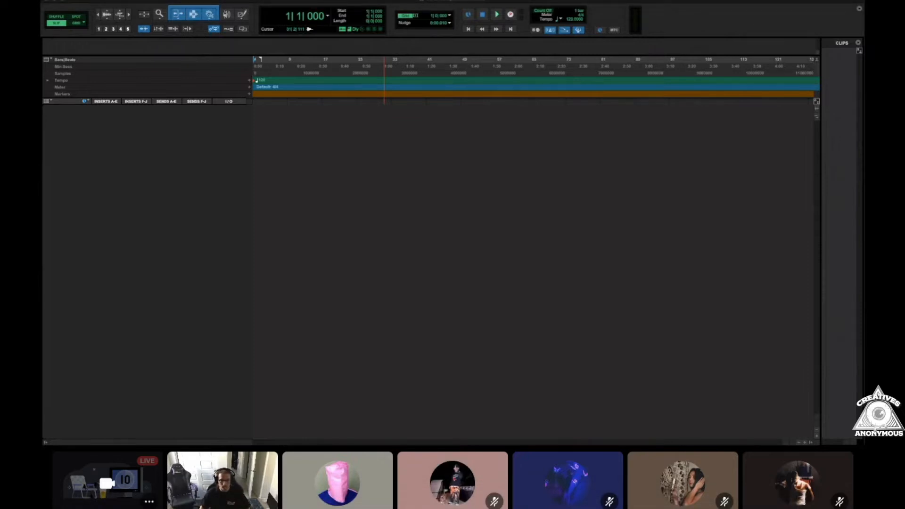
Try a clip gain of about -6.1 dB on the example track's clip, and reset the gain to 0 dB.
key("t")
key("t")
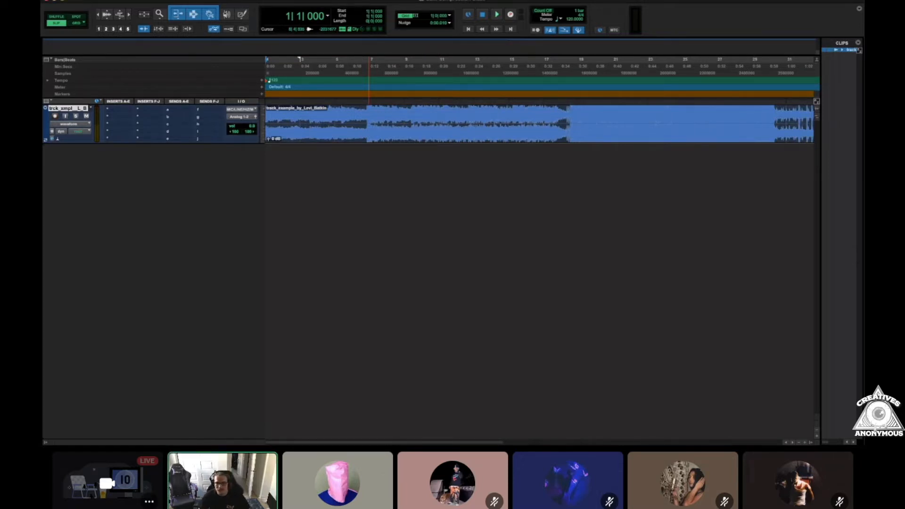
key("super+z")
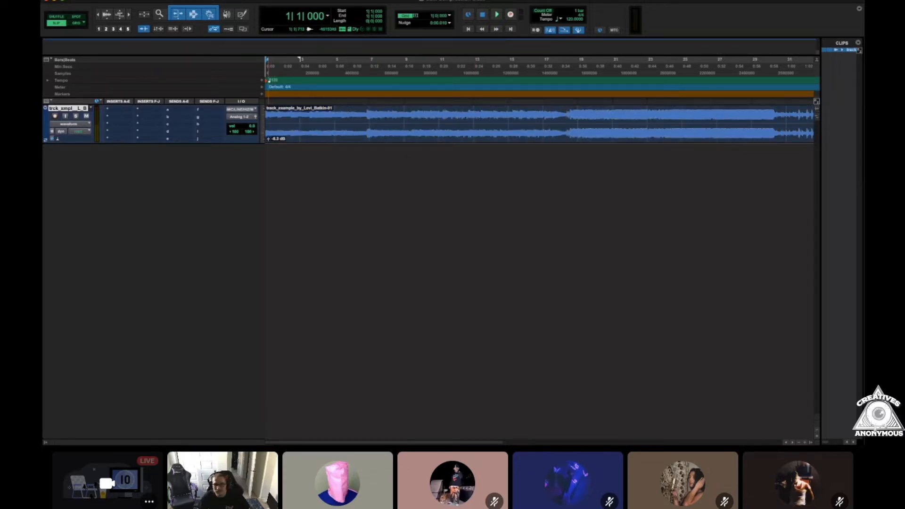
left_click_drag(268, 139, 269, 138)
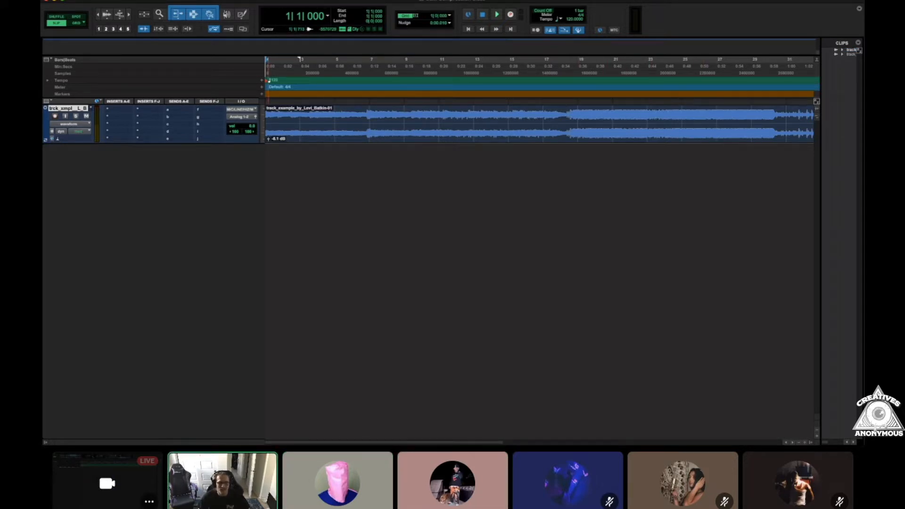
left_click(269, 139, "alt")
Create a master track and place it above the example audio track.
left_click(554, 66)
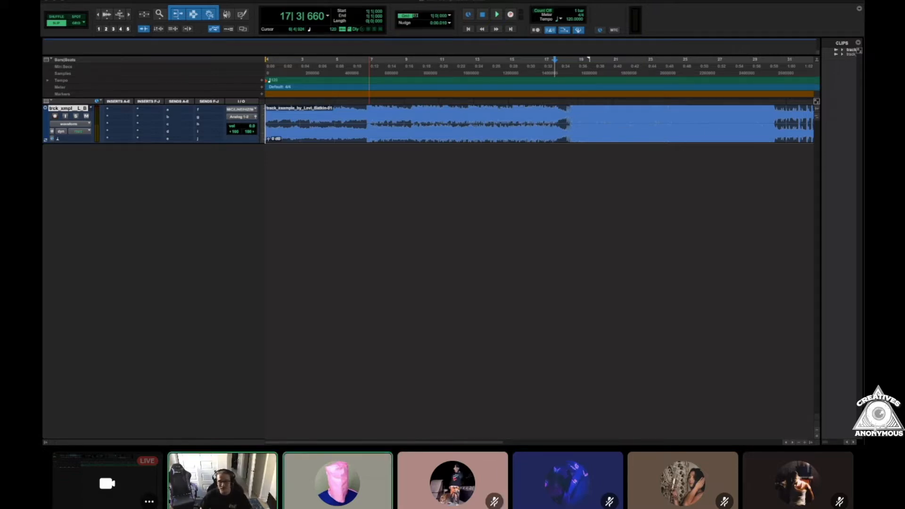
key("Return")
key("ctrl+Down")
key("ctrl+Down")
key("ctrl+Down")
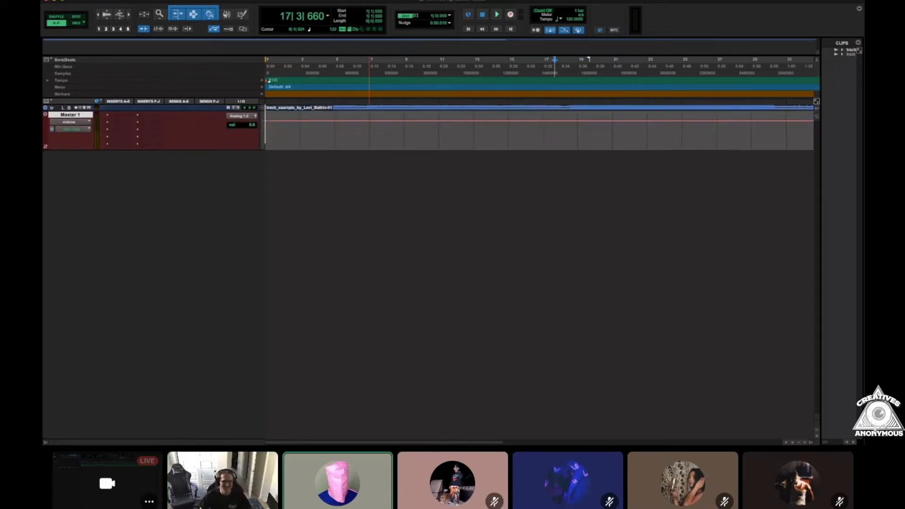
key("ctrl+Up")
key("ctrl+Up")
key("ctrl+Up")
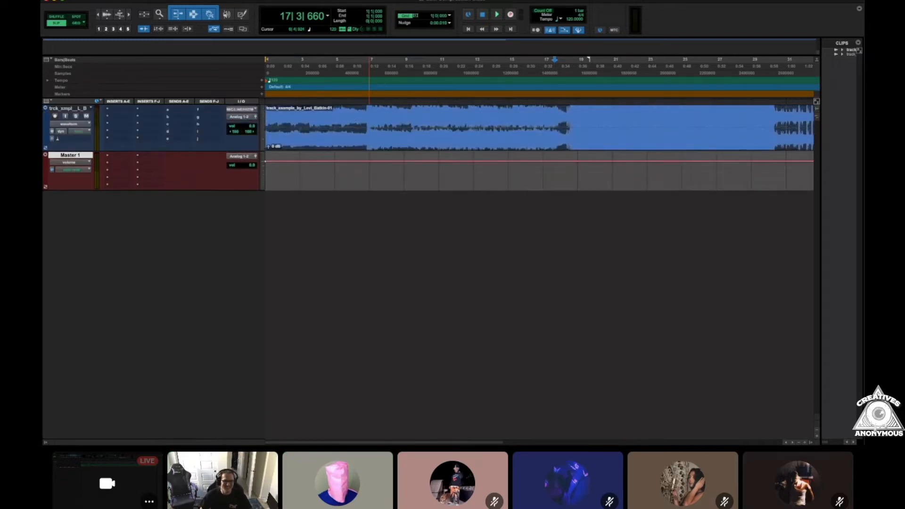
left_click_drag(70, 148, 70, 112)
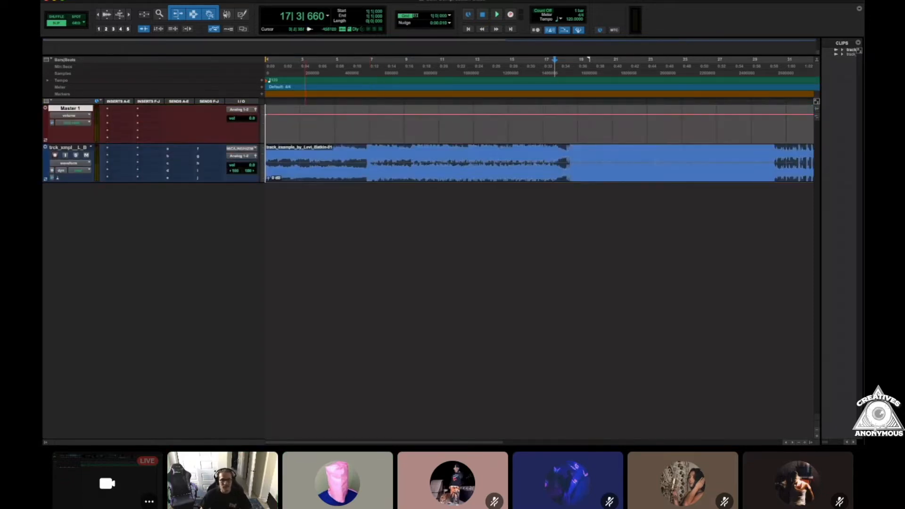
Play the example track from its beginning, and jump to the dense section starting around bar 18.
key("space")
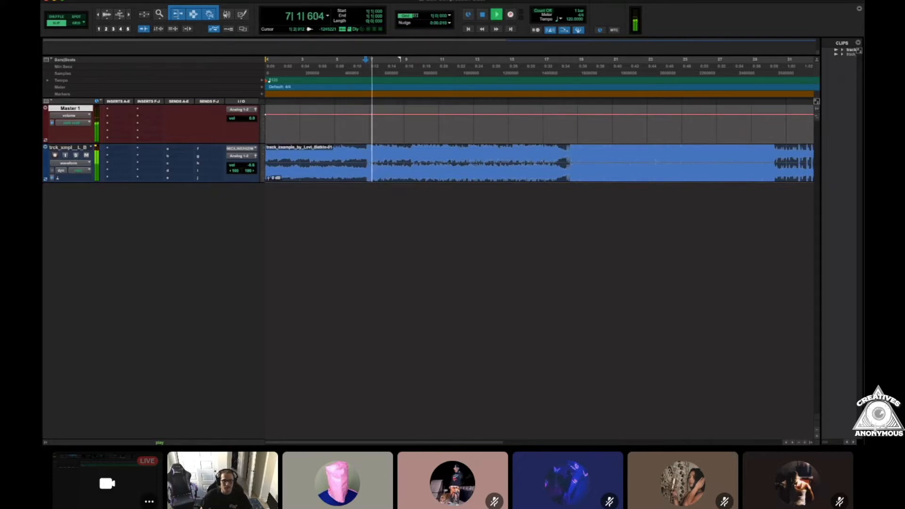
left_click(571, 60)
scroll(573, 61, "right", 6)
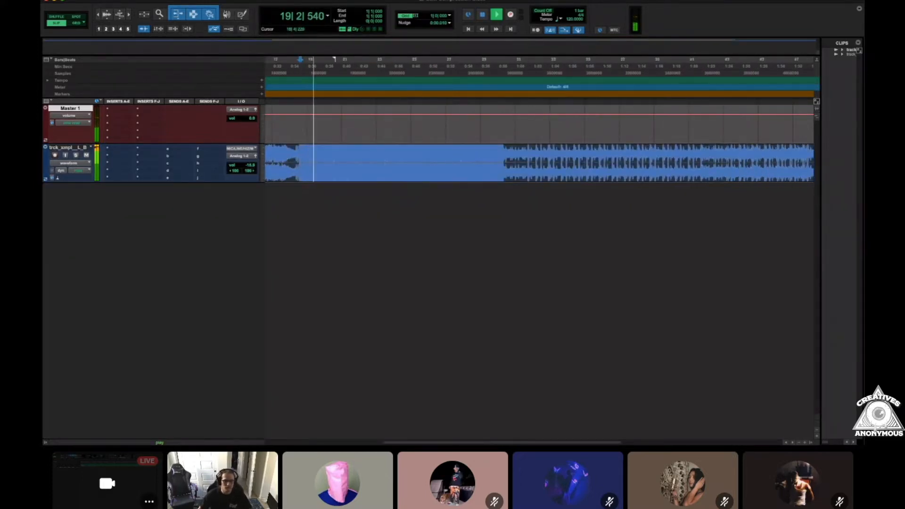
scroll(540, 123, "left", 3)
key("space")
Listen to the final, more dynamic section of the example track, starting from bar 31.
left_click(670, 60)
scroll(671, 62, "right", 7)
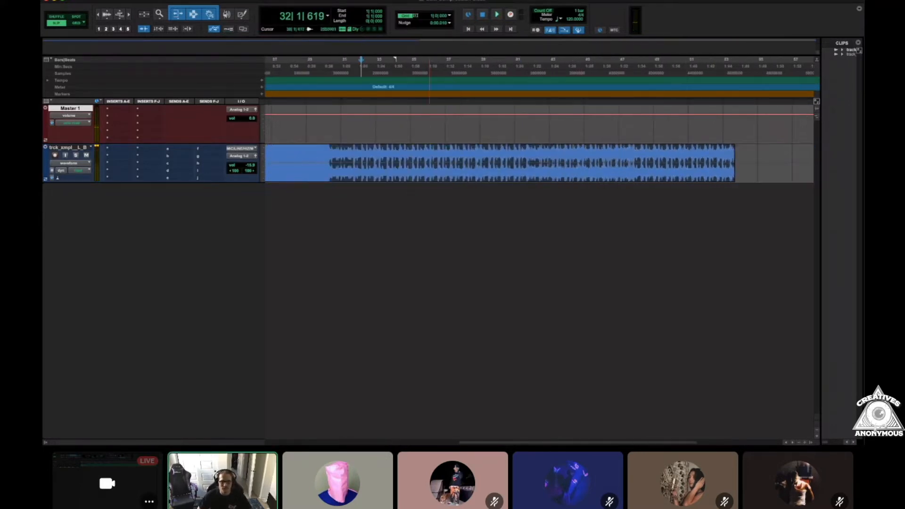
key("KP_1")
key("space")
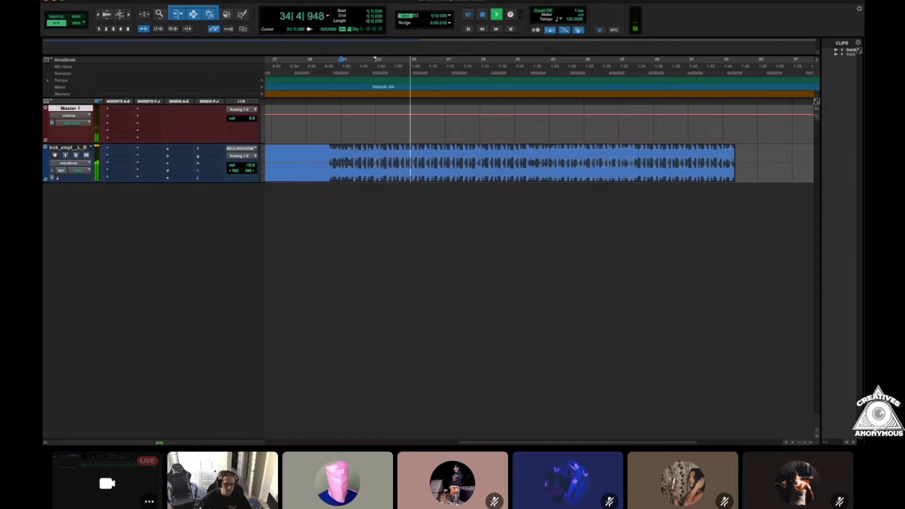
key("space")
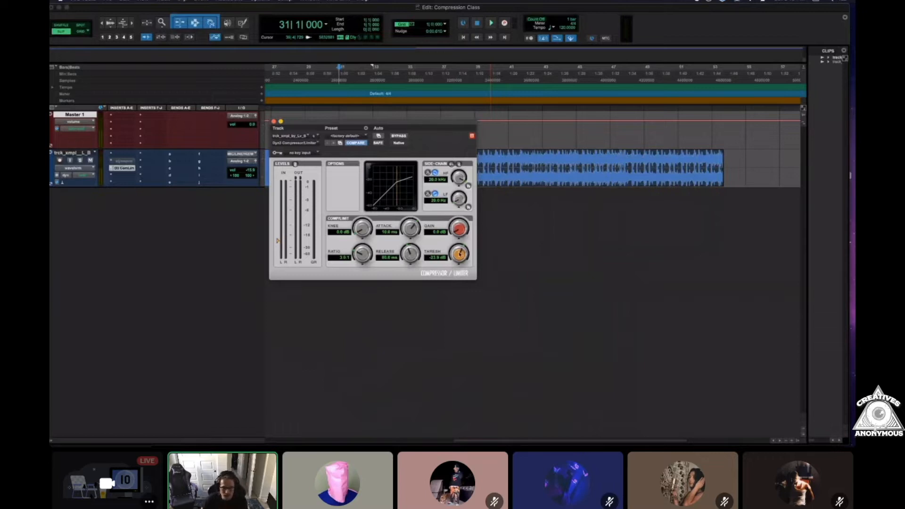
Move the Dyn3 compressor's threshold up and down to demonstrate how the bend in the gain curve shifts.
left_click_drag(460, 253, 401, 172)
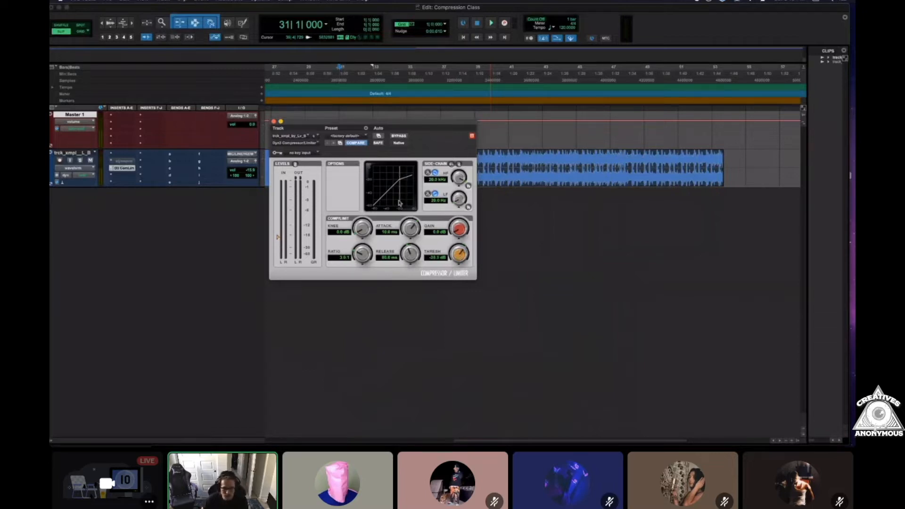
left_click_drag(453, 251, 459, 252)
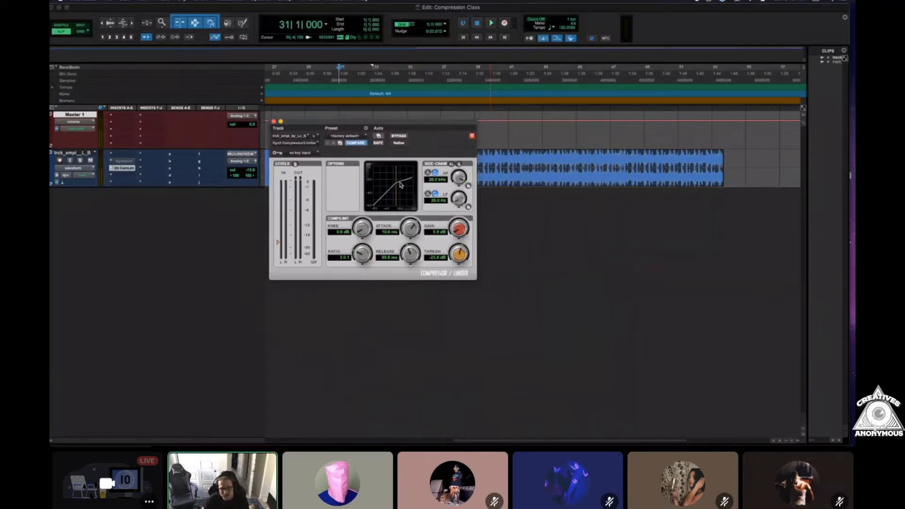
left_click_drag(401, 186, 385, 208)
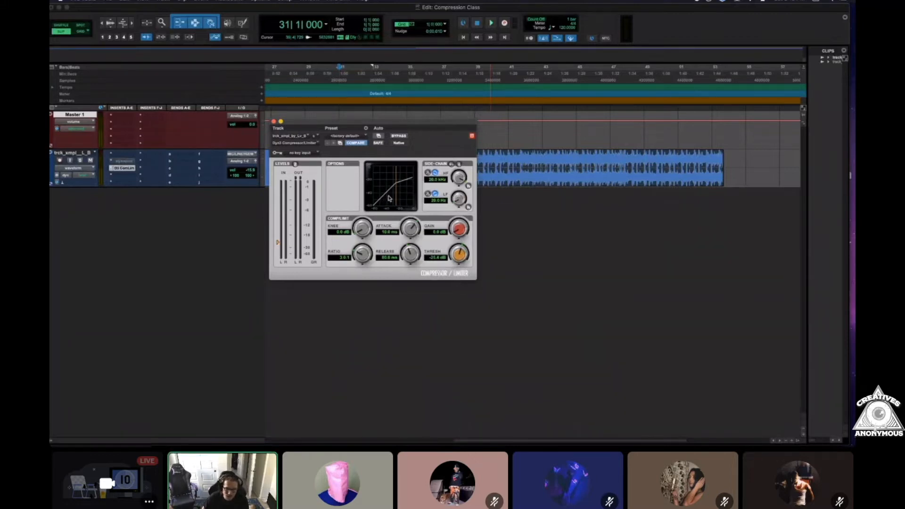
Play from bar 31 while raising the Dyn3 compressor's threshold to about -3 dB.
key("space")
left_click_drag(461, 259, 464, 247)
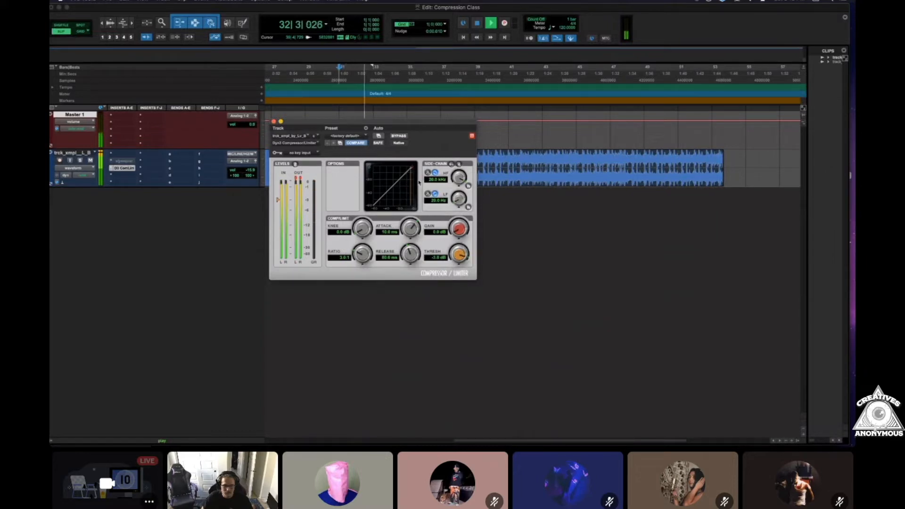
key("space")
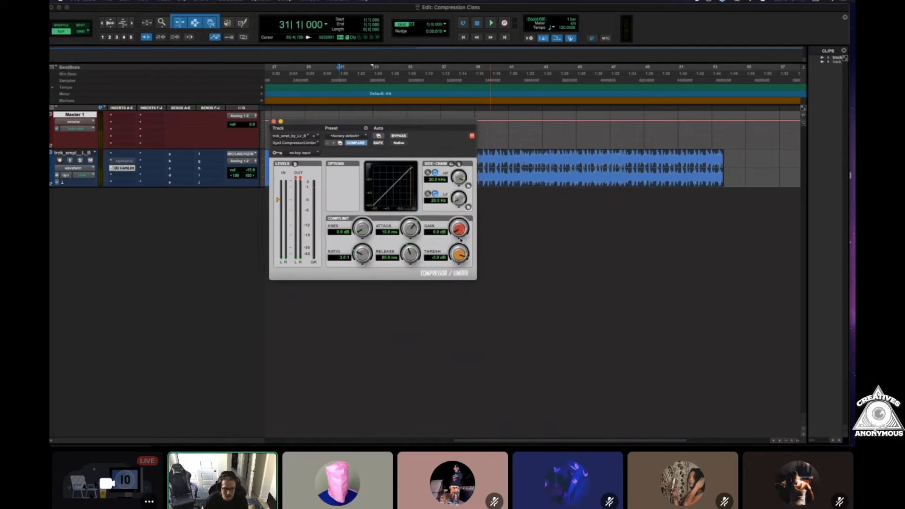
Lower the Dyn3 compressor's threshold to about -41 dB and listen to the section from bar 31.
left_click_drag(458, 251, 451, 335)
key("space")
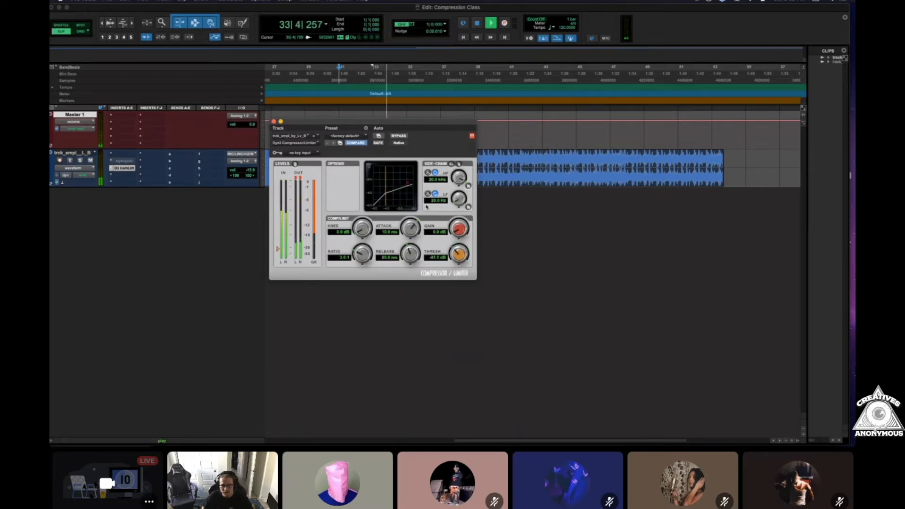
key("space")
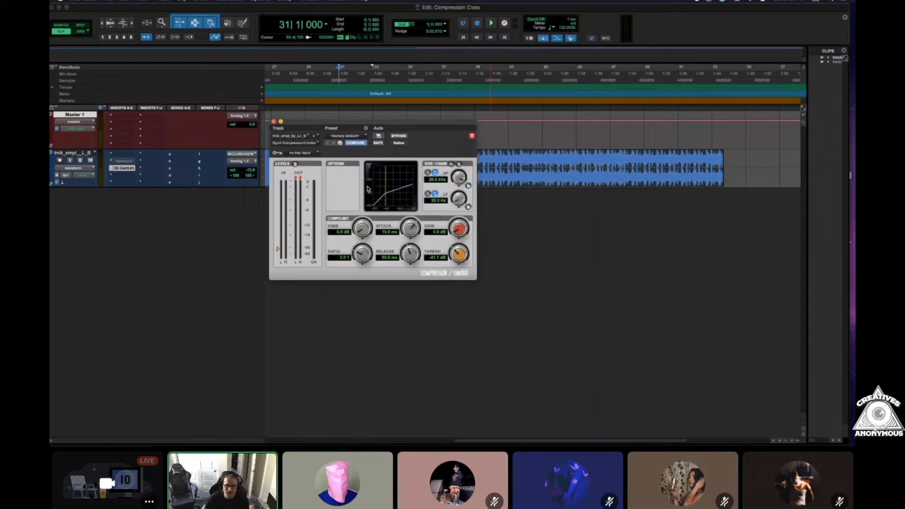
Set the Dyn3 compressor's threshold to about -31.1 dB and its attack to 10 µs.
left_click_drag(430, 131, 486, 141)
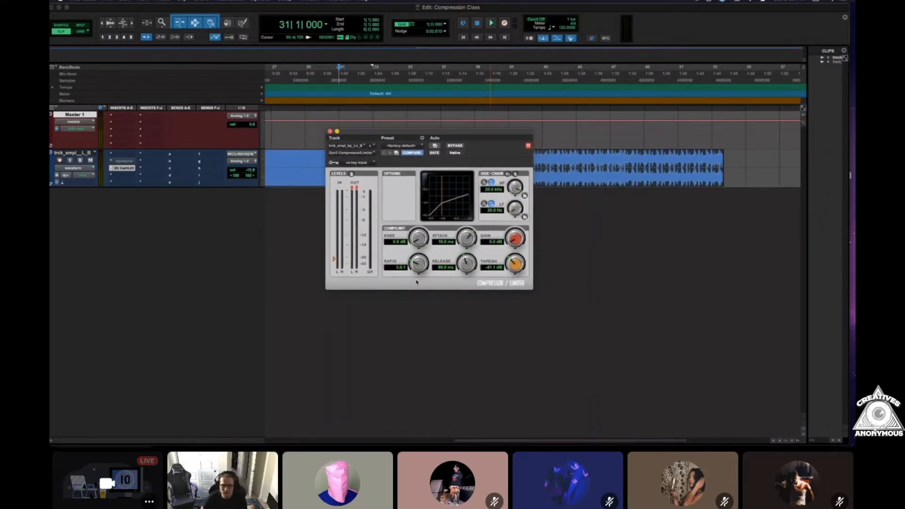
left_click_drag(515, 270, 515, 263)
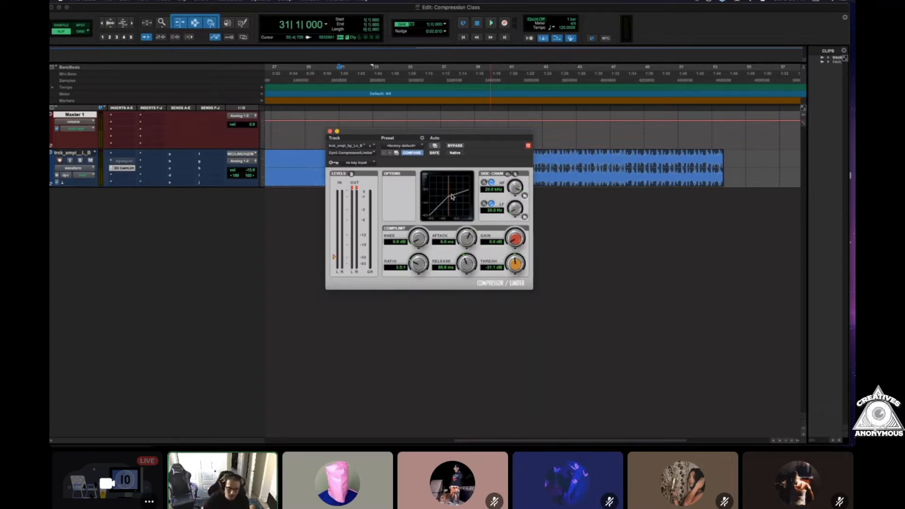
left_click_drag(454, 283, 451, 295)
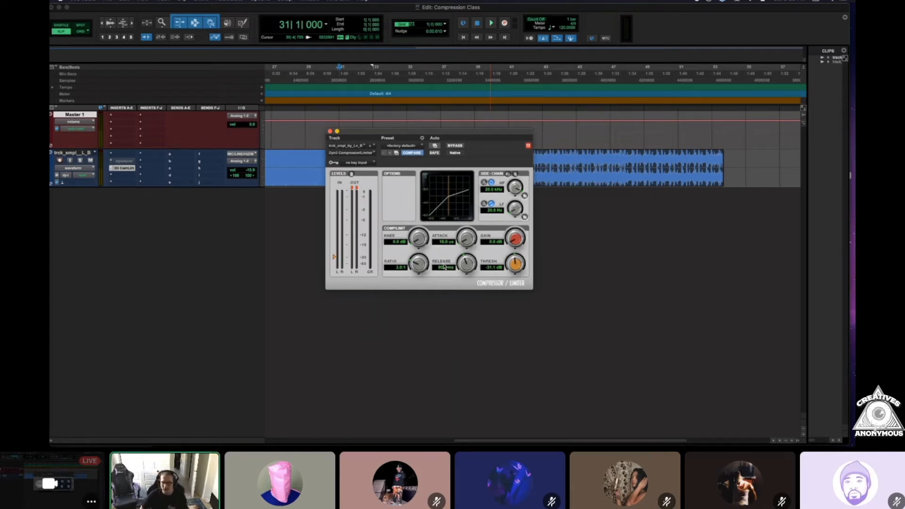
Insert the stereo bx_townhouse Buss Compressor after the Dyn3 compressor on the audio track, and make the Dyn3 compressor inactive.
left_click_drag(388, 135, 535, 197)
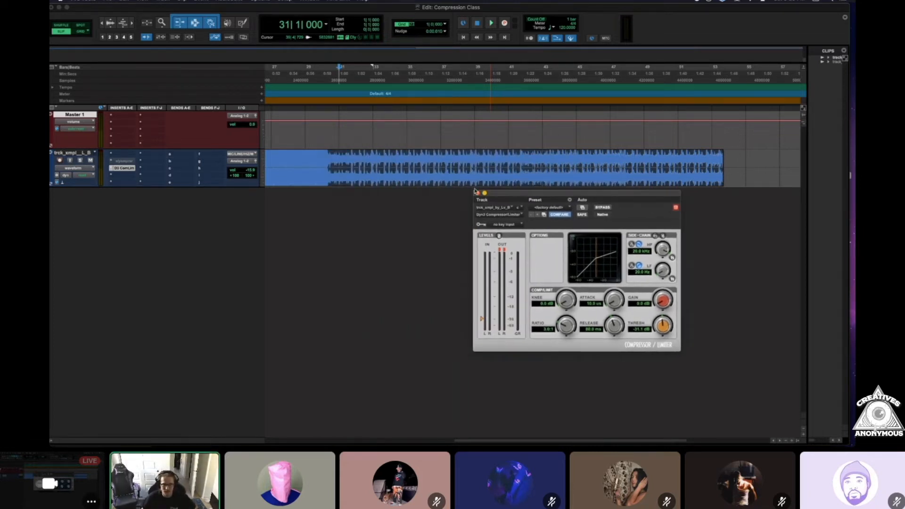
scroll(410, 188, "left", 10)
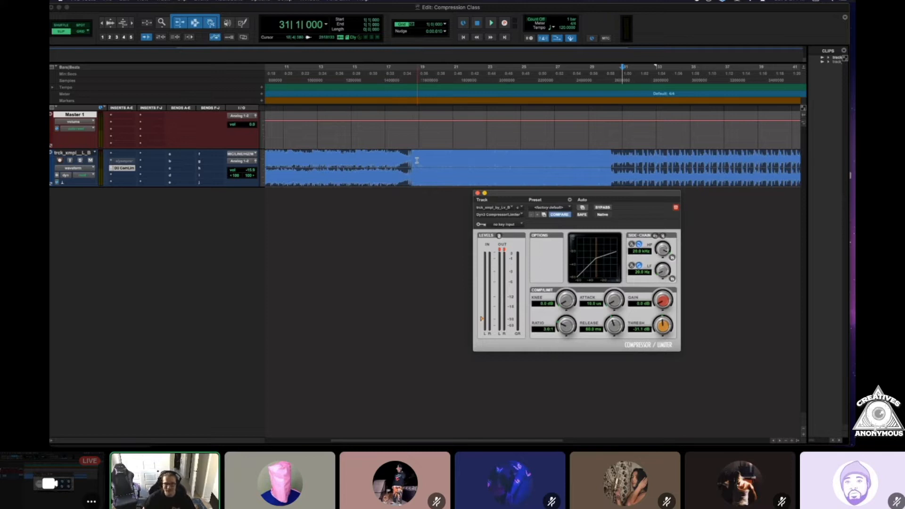
scroll(417, 160, "right", 2)
scroll(424, 164, "left", 6)
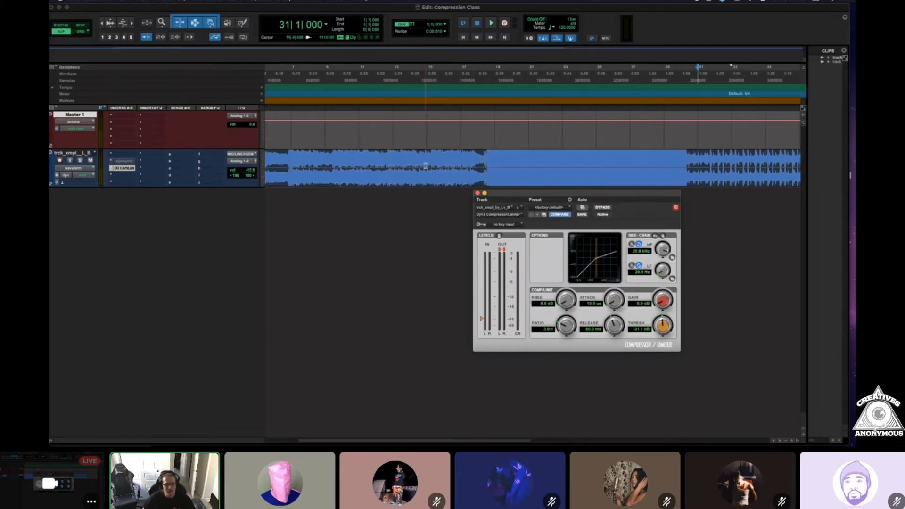
scroll(493, 166, "right", 2)
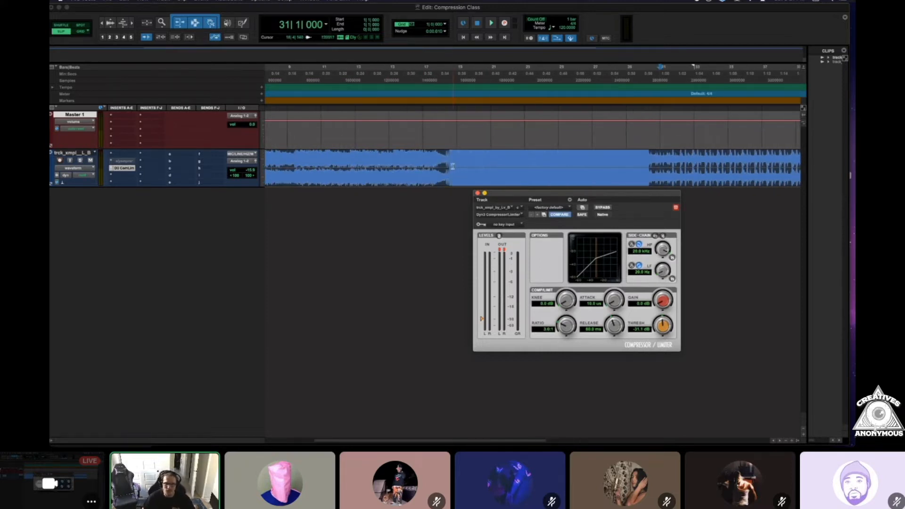
left_click(115, 175)
mouse_move(147, 175)
mouse_move(204, 184)
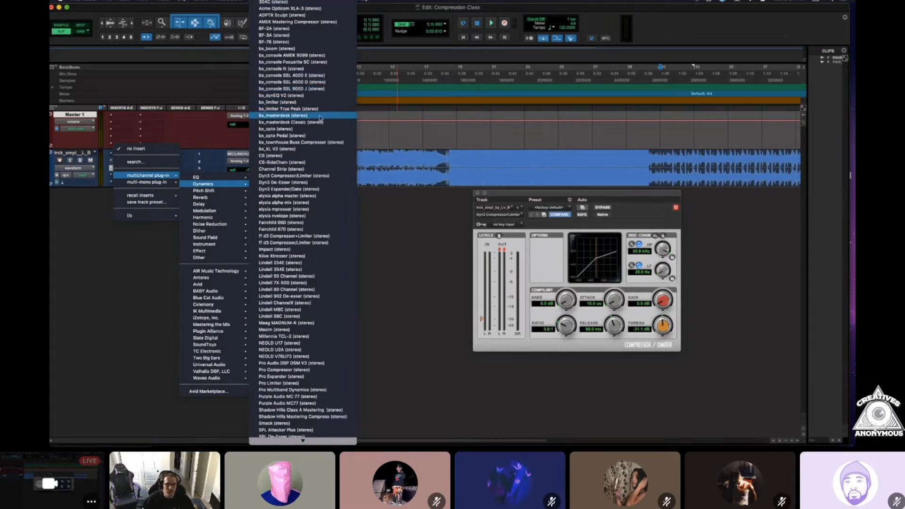
left_click(292, 175)
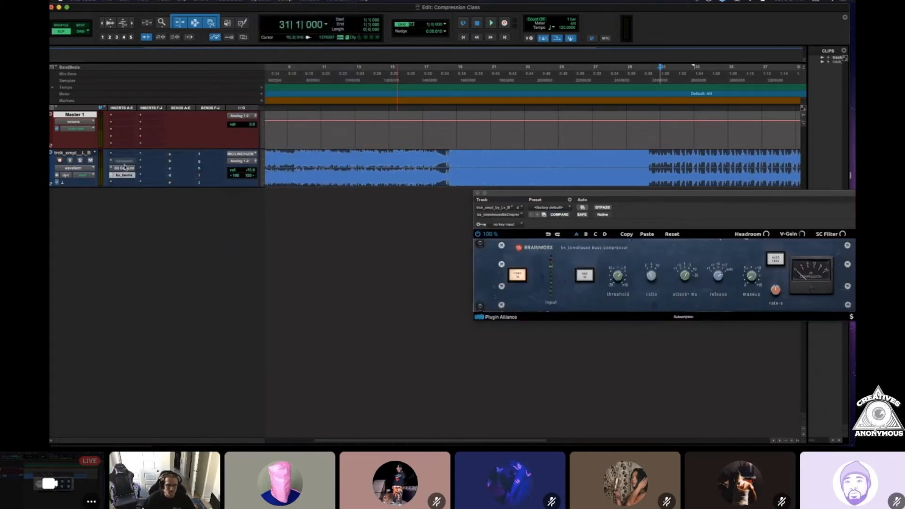
left_click(124, 168, "ctrl+super")
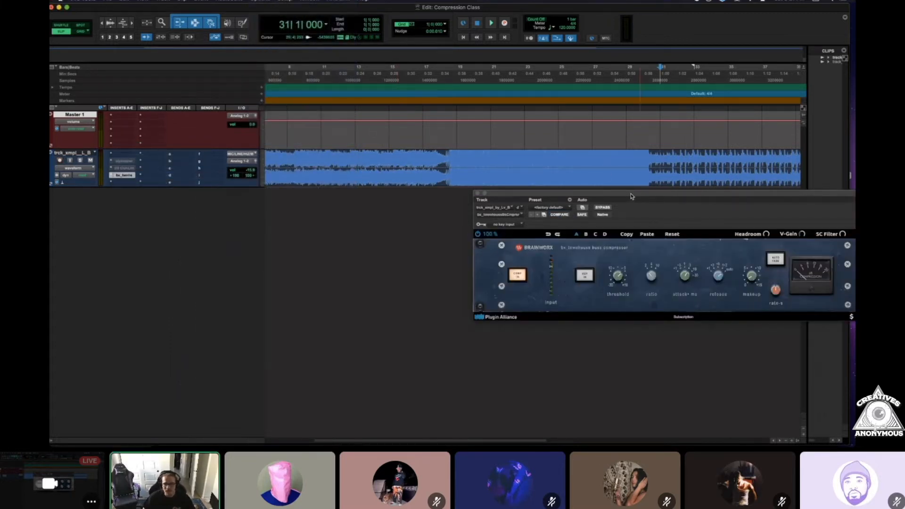
Adjust the threshold of the bx_townhouse Buss Compressor and listen to the section from bar 31.
left_click_drag(622, 194, 404, 126)
left_click_drag(403, 211, 403, 225)
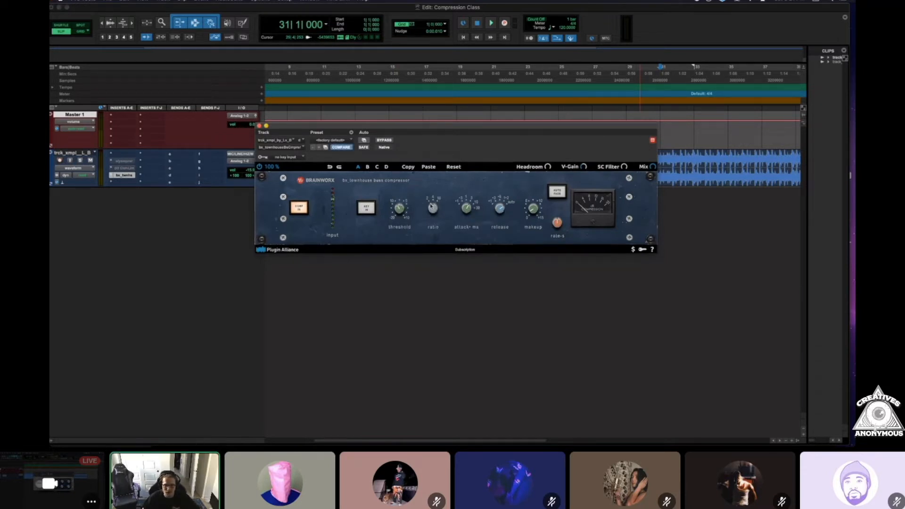
key("space")
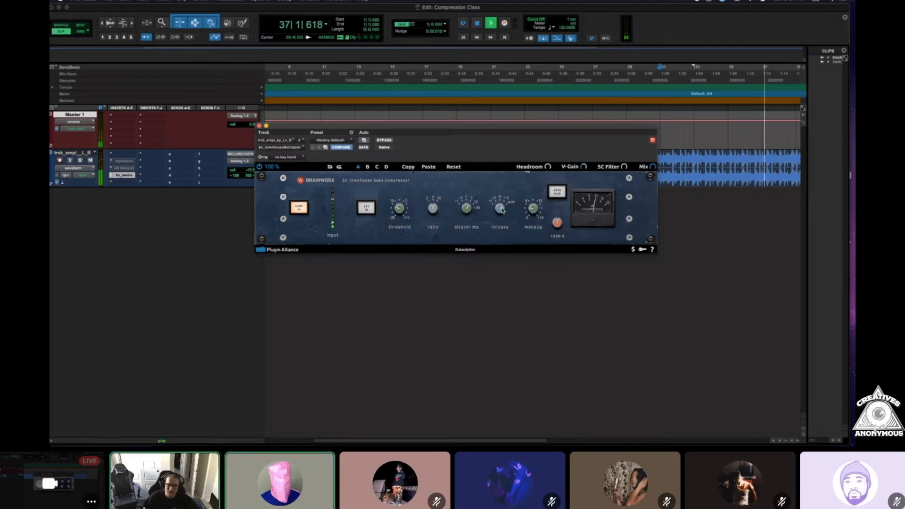
key("space")
Raise the example audio track's volume to about -12 dB and close the bus compressor's window.
left_click_drag(306, 126, 422, 164)
left_click(251, 171)
left_click_drag(252, 171, 252, 170)
left_click_drag(495, 163, 380, 134)
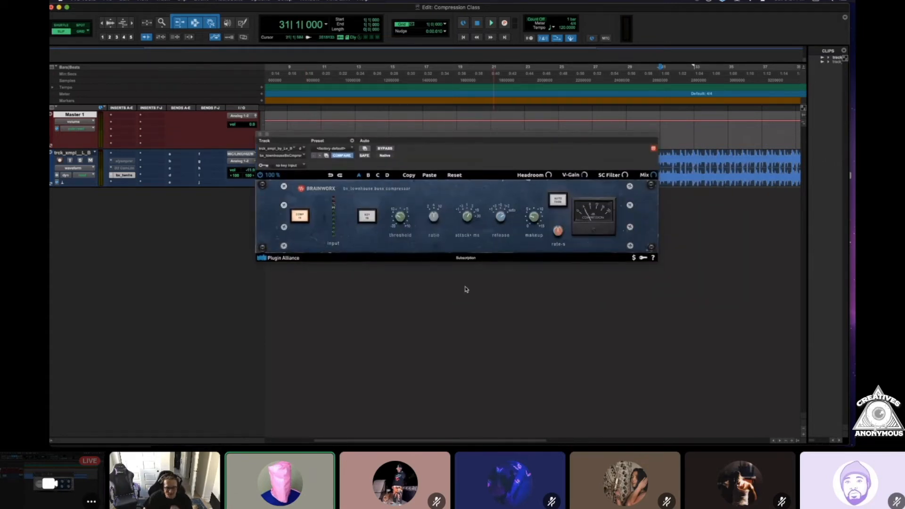
left_click(260, 134)
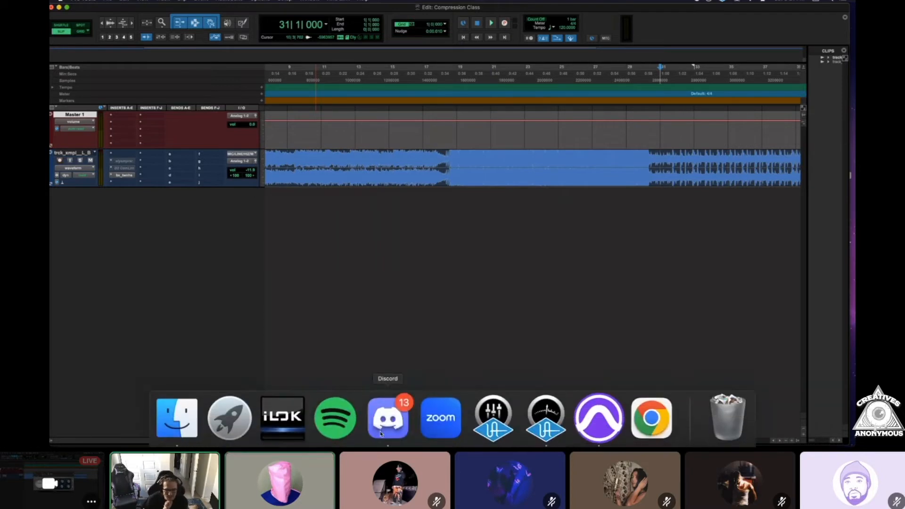
Switch to Discord to return to the voice call.
left_click(380, 431)
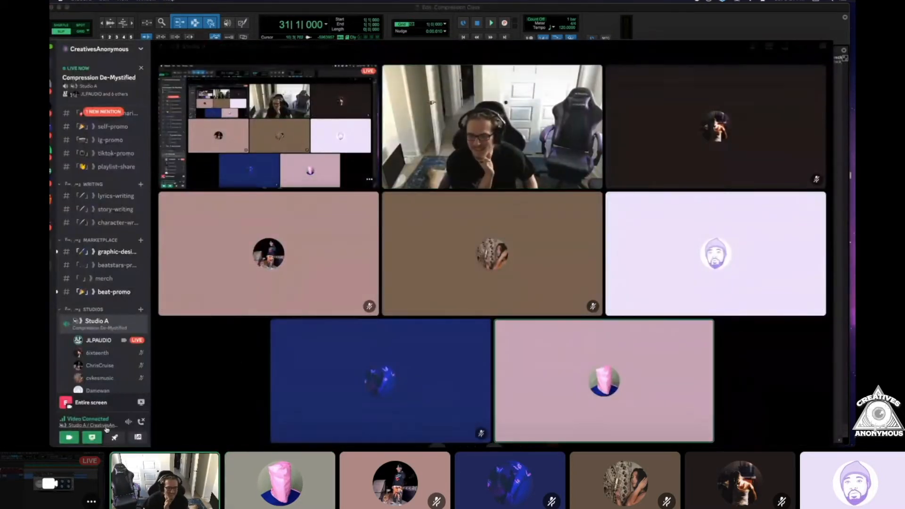
Change the shared window of the Discord stream to the Edit: Compression Class window and go live.
left_click(91, 437)
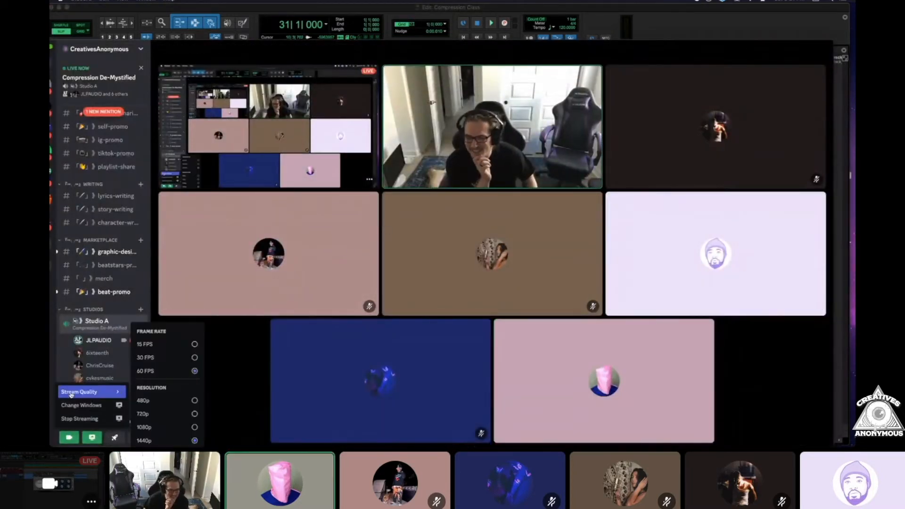
left_click(81, 405)
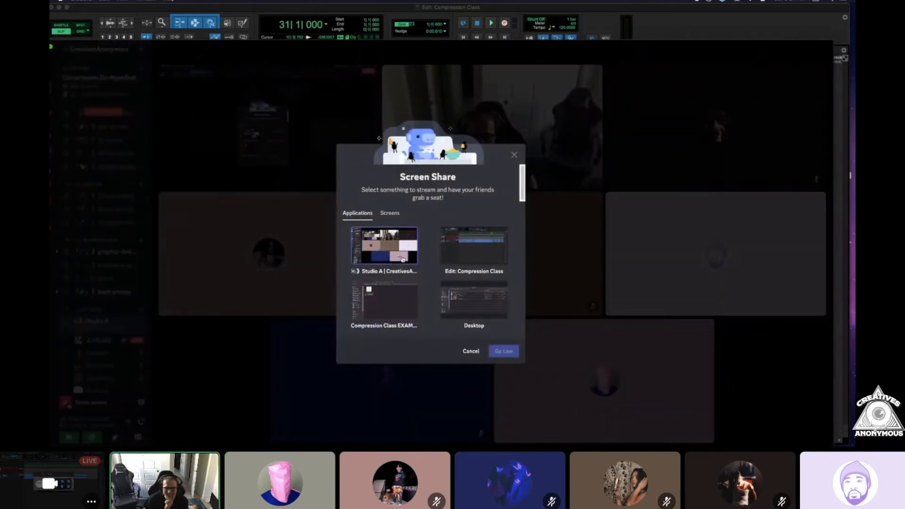
left_click(492, 253)
left_click(503, 343)
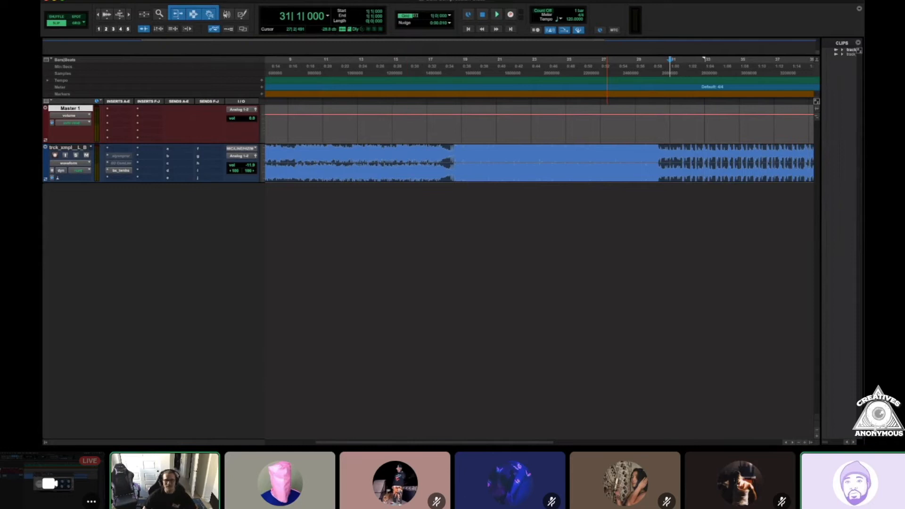
Open the bus compressor on the example track and play the section from bar 31 through it.
scroll(456, 162, "right", 10)
left_click(121, 170)
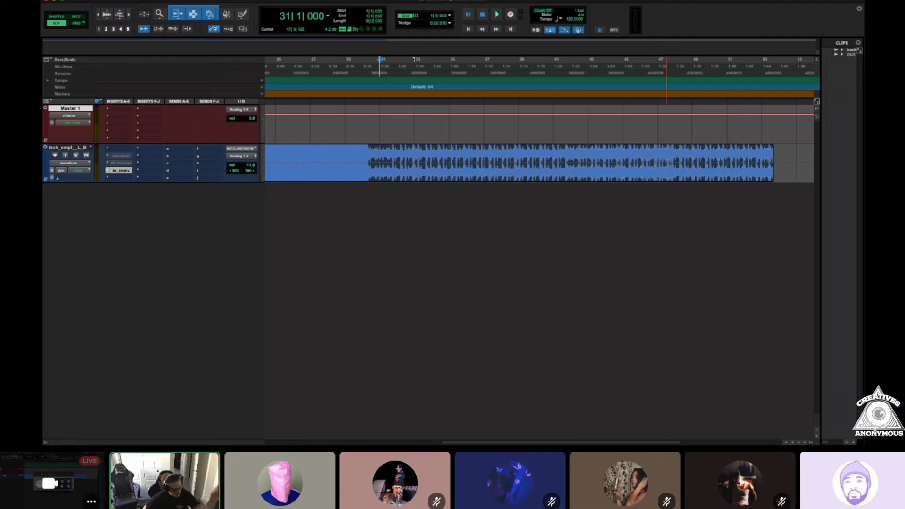
key("space")
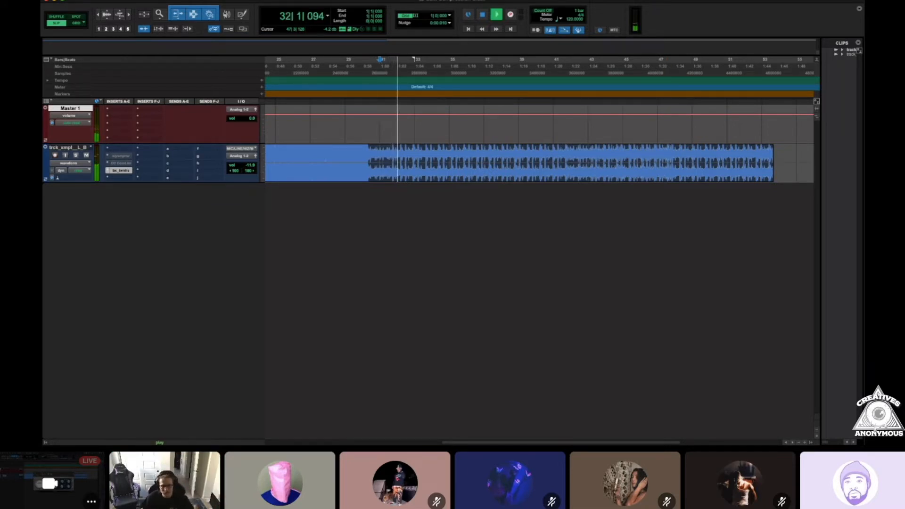
key("space")
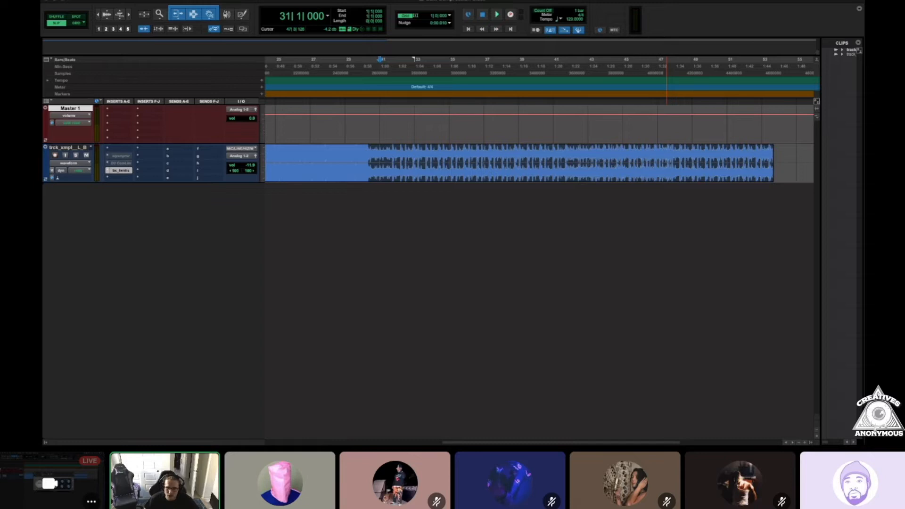
key("space")
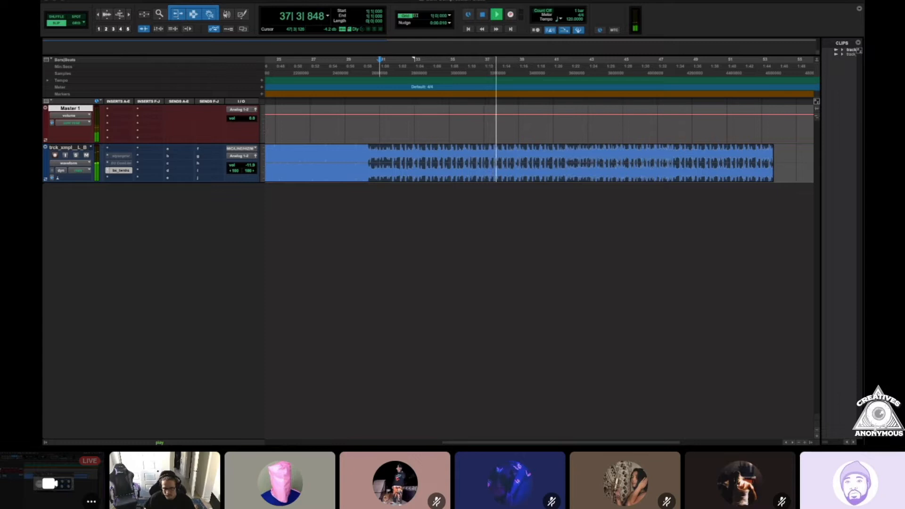
key("space")
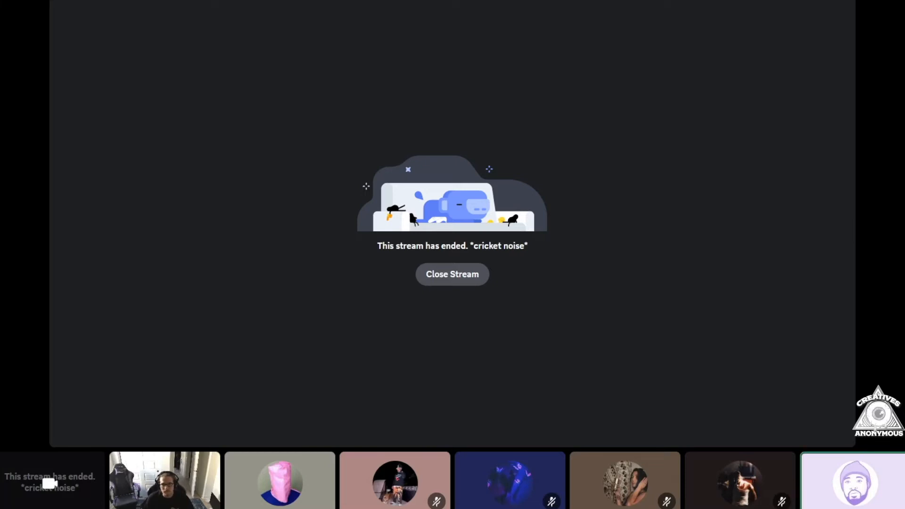
Close the ended stream and lower the user volume of the call participant with the light purple tile.
left_click(451, 282)
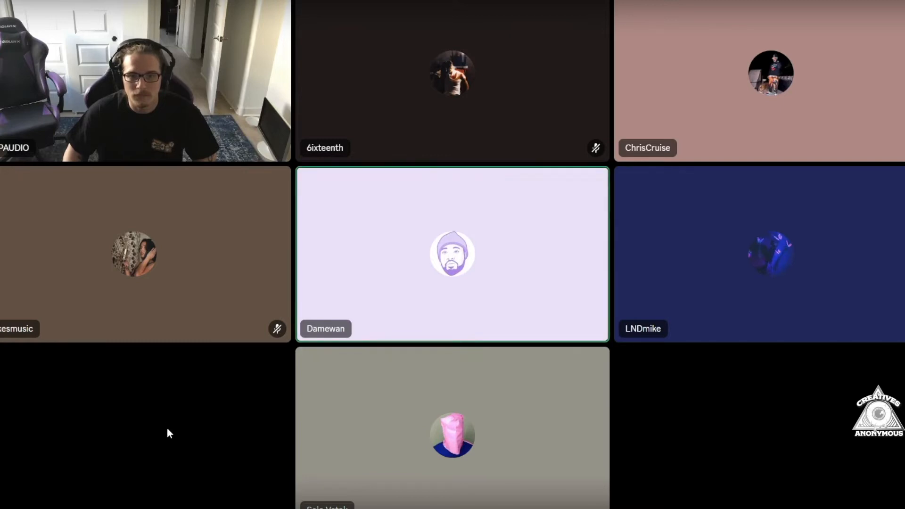
right_click(379, 252)
left_click_drag(444, 340, 395, 343)
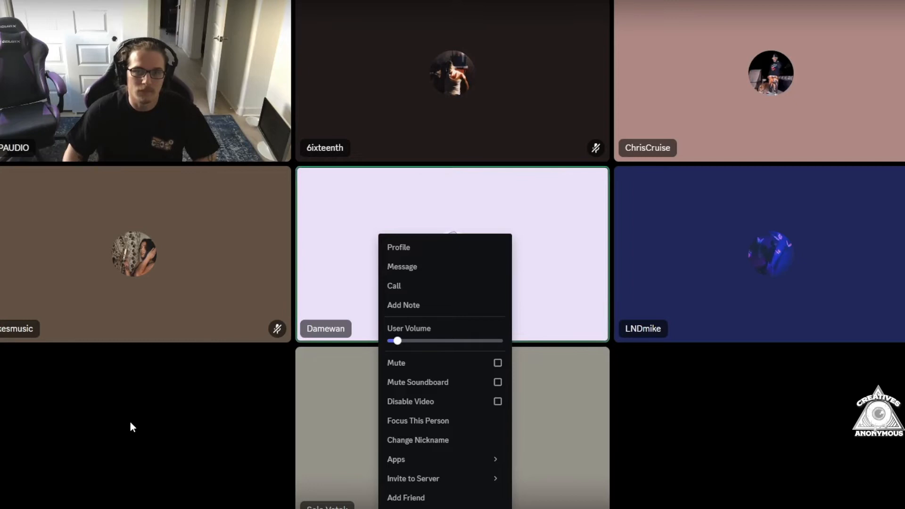
left_click(96, 415)
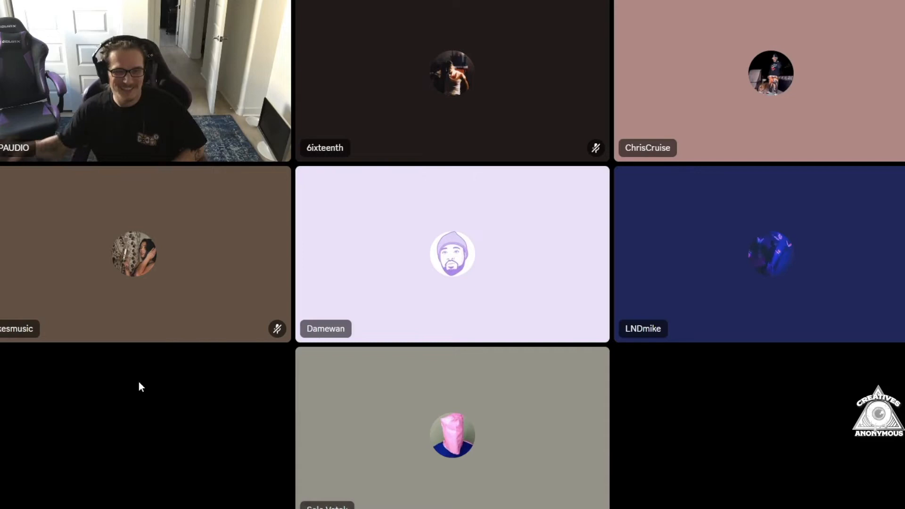
Raise the same call participant's user volume in stages to above 50%.
right_click(416, 269)
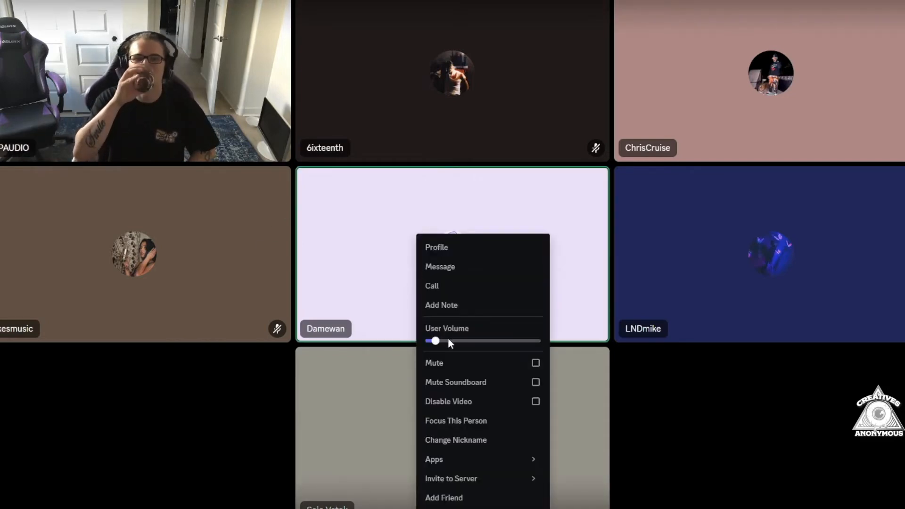
left_click_drag(435, 340, 455, 340)
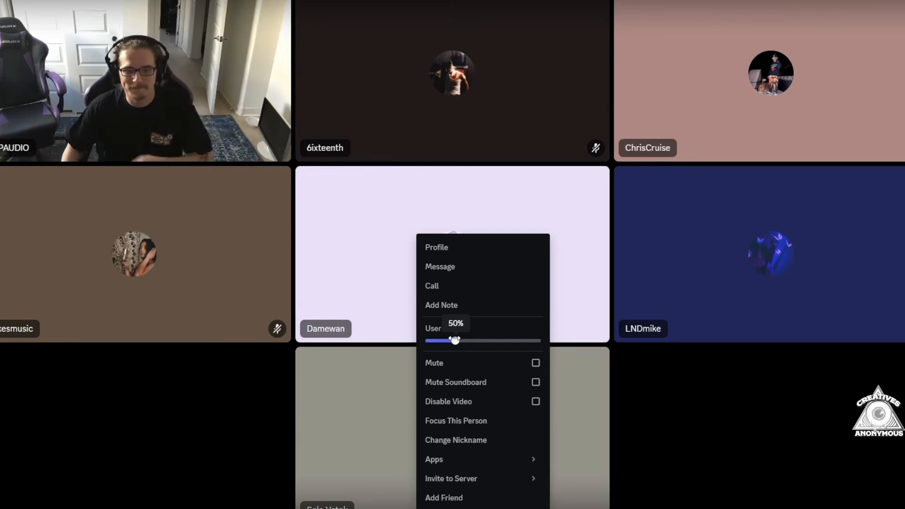
left_click_drag(454, 339, 469, 340)
left_click(245, 386)
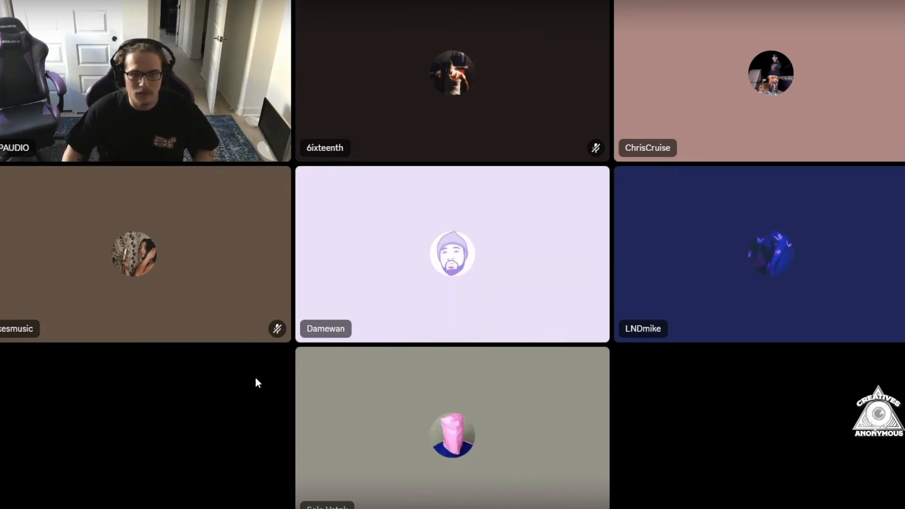
right_click(453, 286)
left_click_drag(507, 340, 512, 342)
left_click(216, 392)
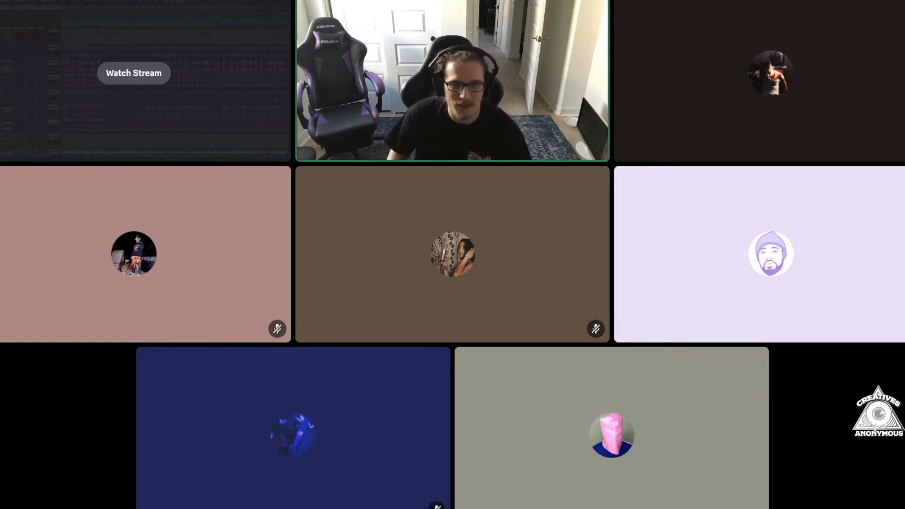
Watch the new live stream and play the session from bar 16 with the elysia mpressor active on the 808.cm track.
left_click(156, 74)
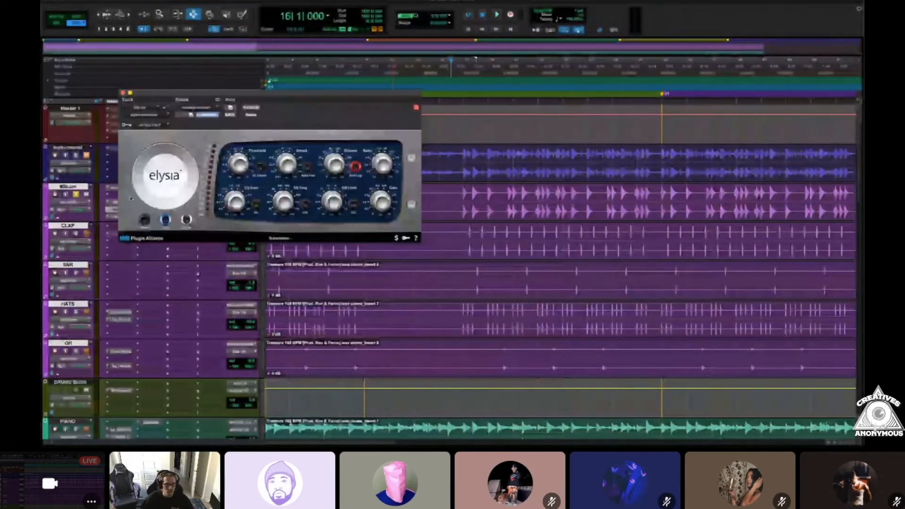
left_click_drag(205, 95, 460, 223)
key("space")
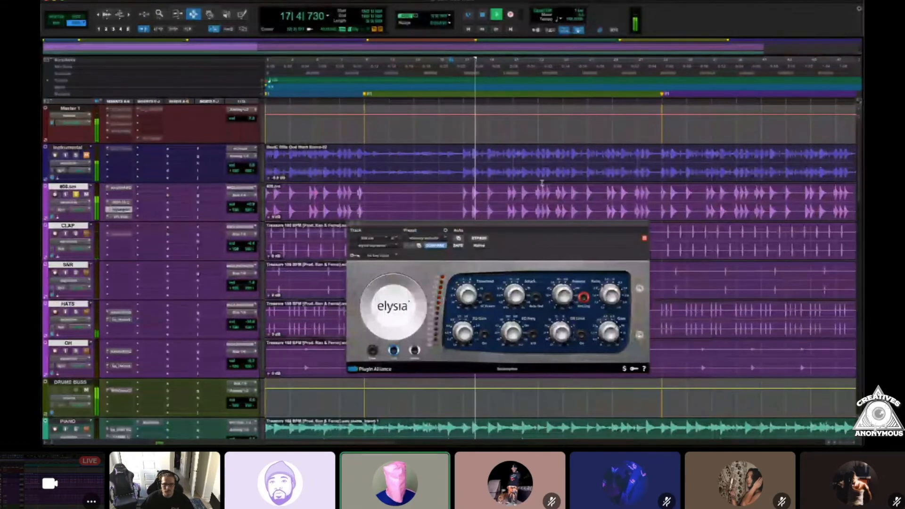
left_click_drag(497, 226, 404, 154)
key("space")
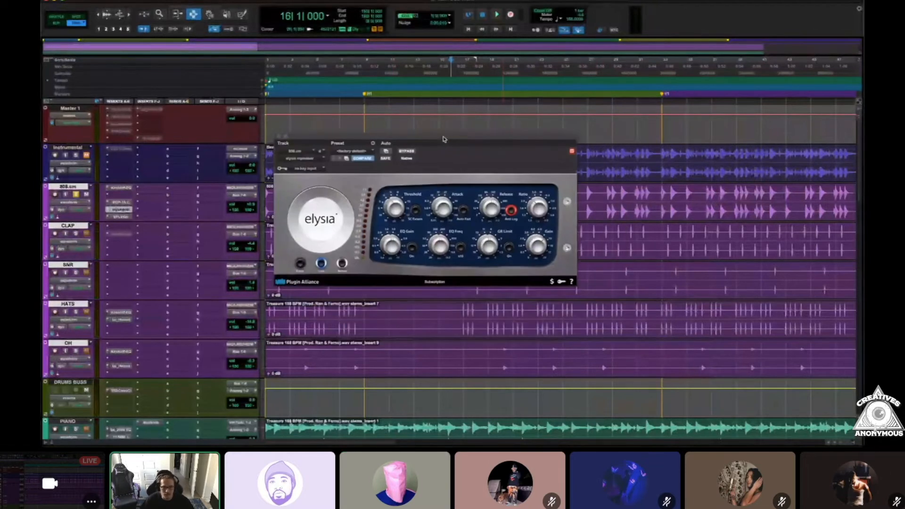
Compare the 808 from bar 16 with the elysia mpressor bypassed and re-engaged during playback.
left_click(406, 152)
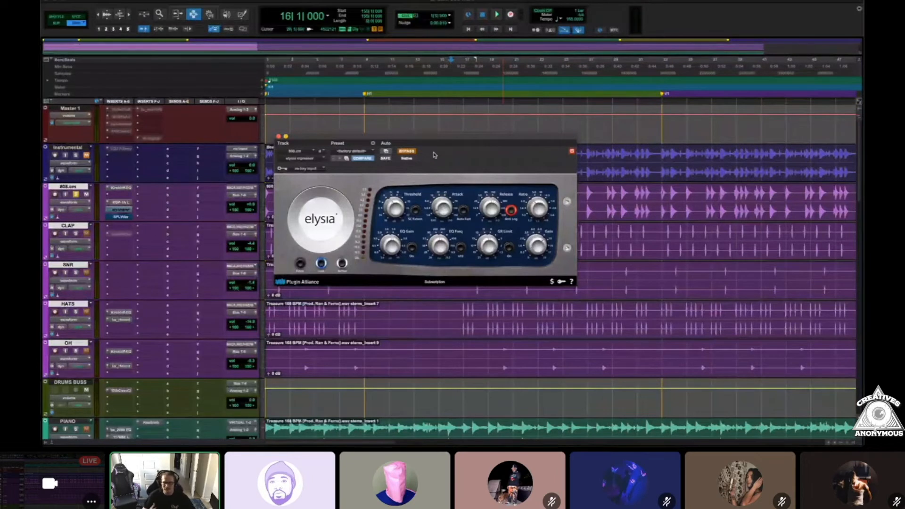
key("space")
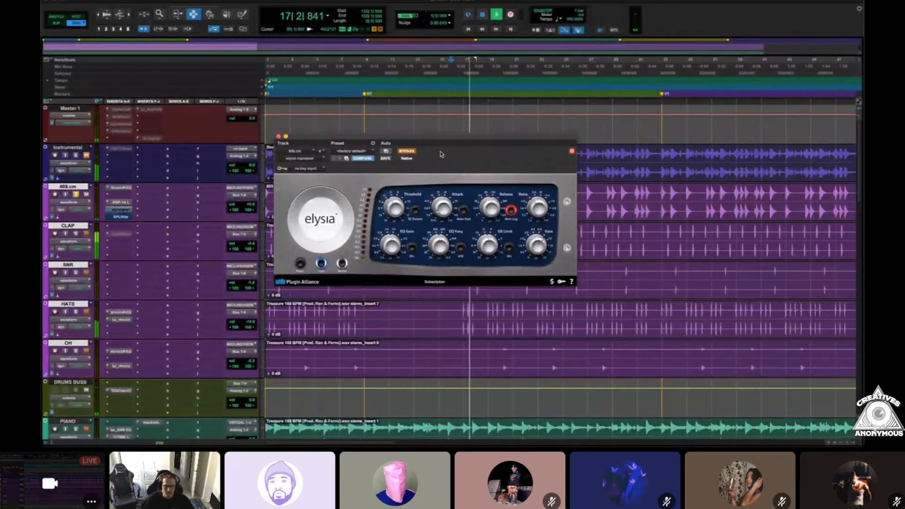
left_click(123, 210, "super")
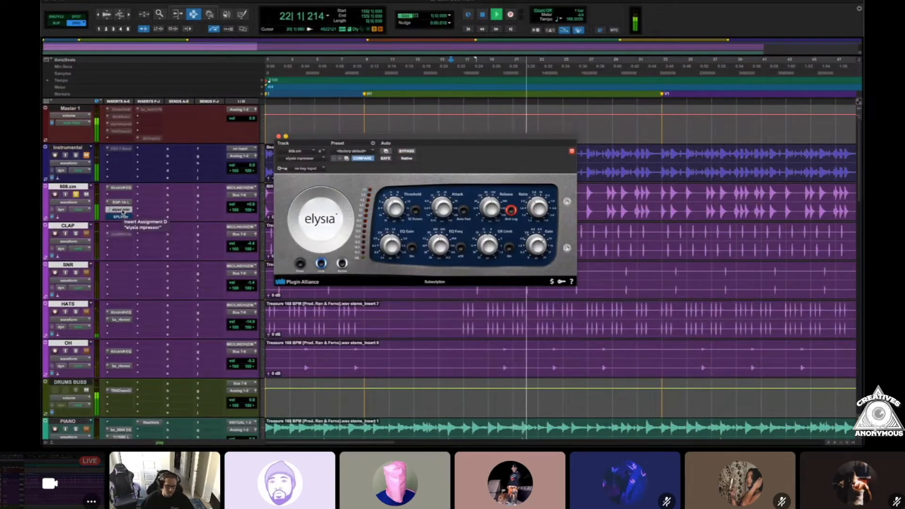
key("space")
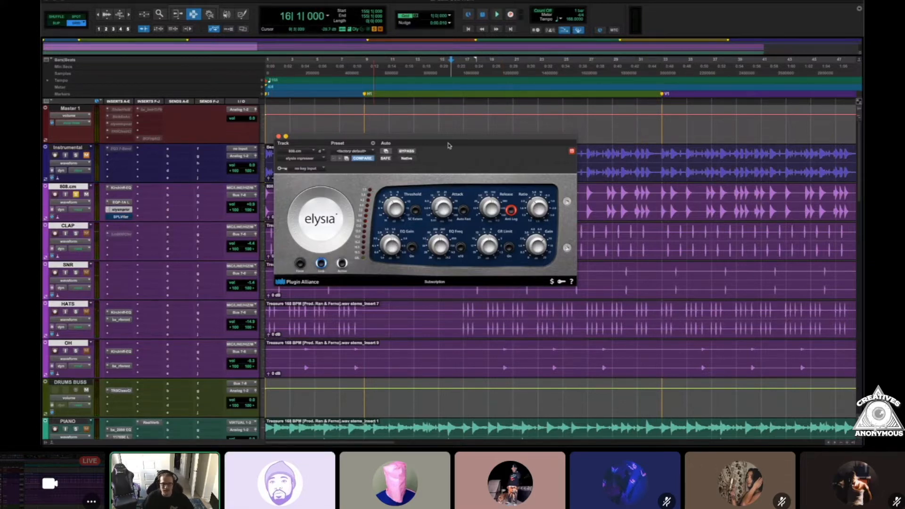
Zoom in on the 808 waveform and commit the 808.cm track to a new track with its inserts rendered.
left_click_drag(474, 145, 258, 107)
scroll(561, 190, "up", 3)
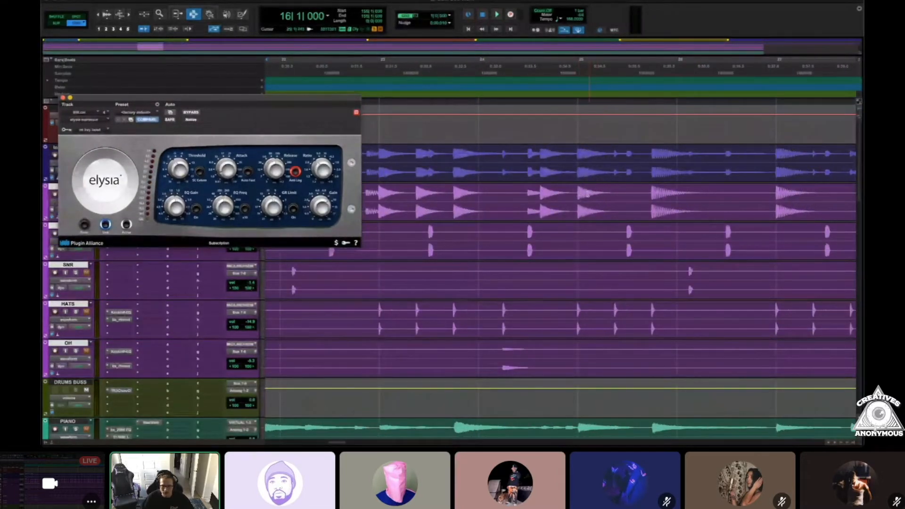
left_click_drag(103, 100, 283, 96)
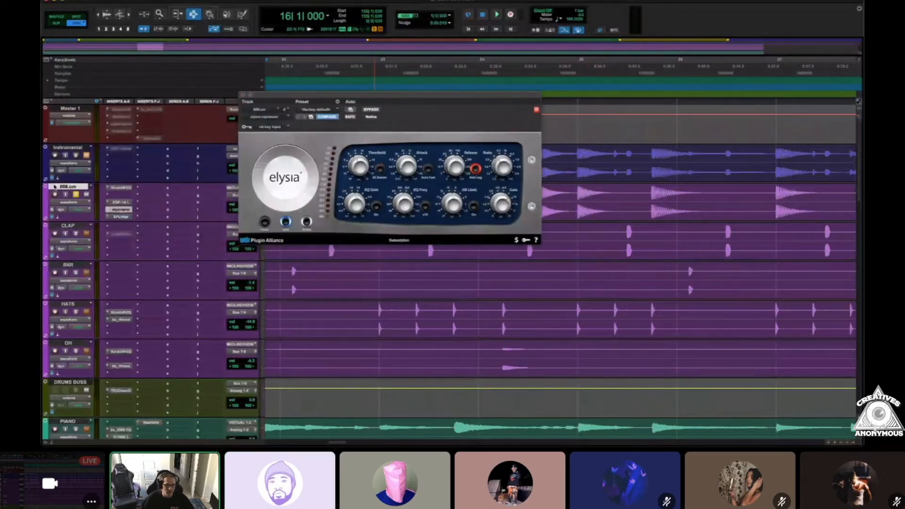
right_click(54, 188)
left_click(87, 238)
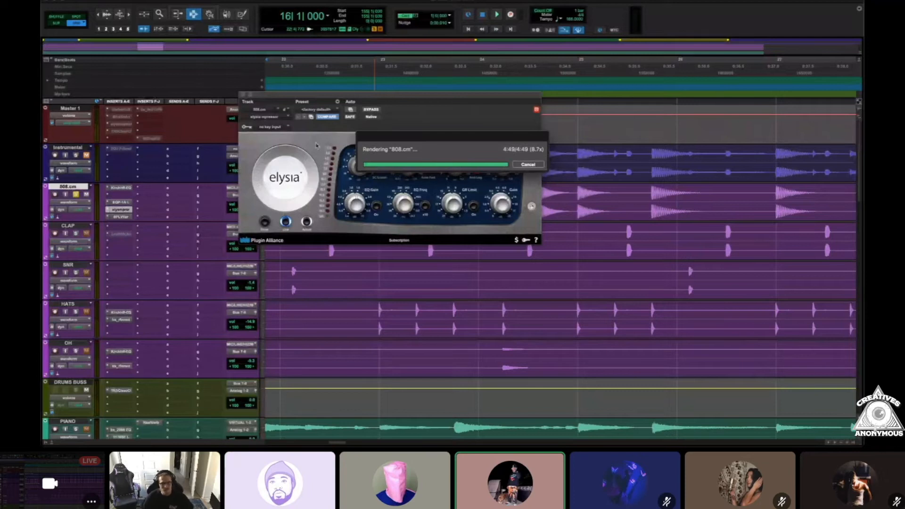
Move the compressor window off the 808 tracks and raise the clip gain of the committed 808.cm.cm clip.
key("ctrl+bracketright")
left_click_drag(291, 98, 397, 326)
scroll(456, 255, "right", 10)
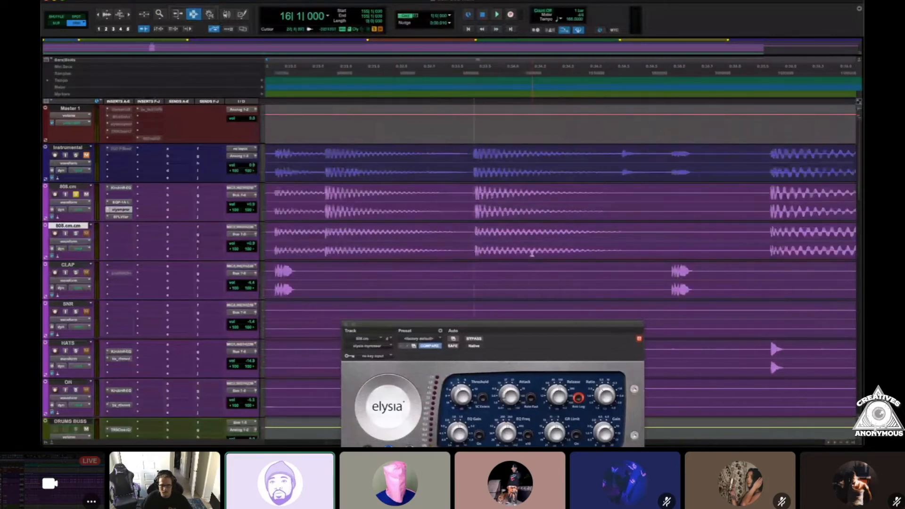
key("ctrl+bracketleft")
key("ctrl+bracketleft")
left_click_drag(268, 257, 267, 240)
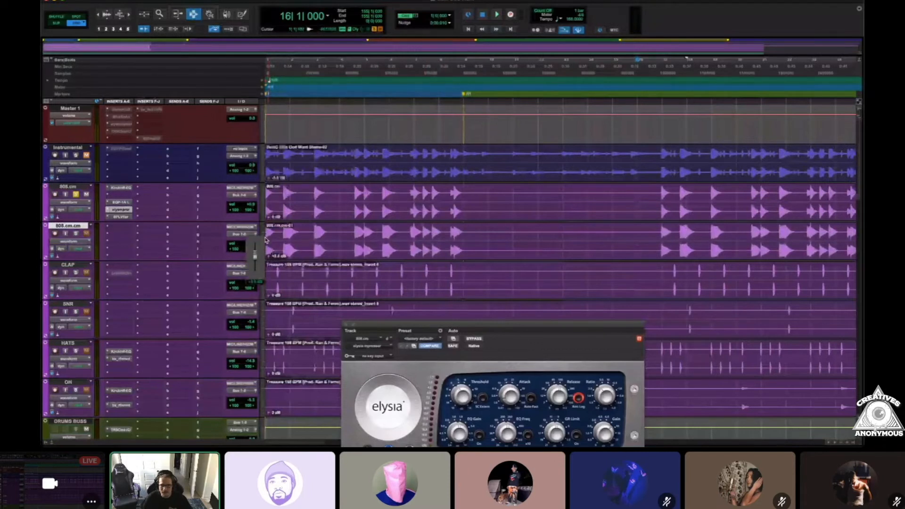
Examine the 808.cm and 808.cm.cm waveforms at different zoom levels to compare the uncompressed and compressed hits.
key("ctrl+bracketright")
key("ctrl+bracketright")
key("ctrl+bracketright")
scroll(519, 239, "right", 15)
key("ctrl+bracketleft")
key("ctrl+bracketleft")
key("ctrl+bracketleft")
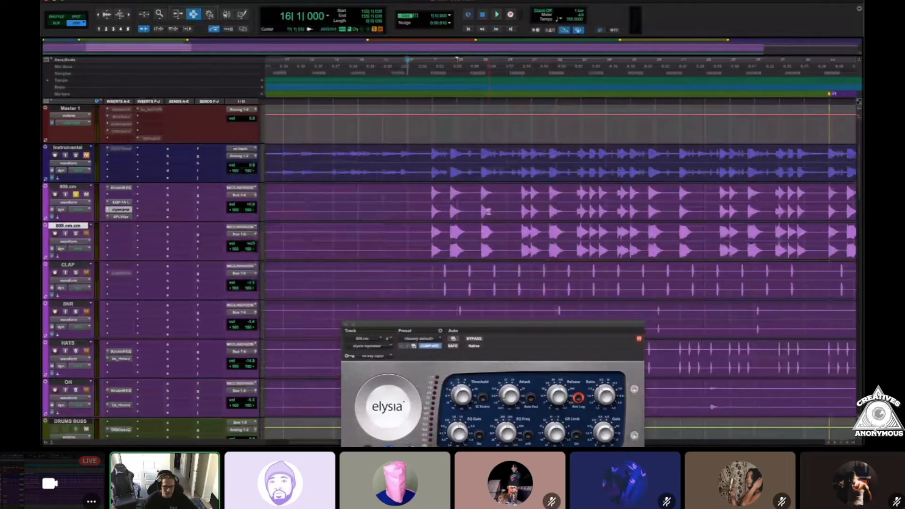
left_click_drag(505, 323, 278, 183)
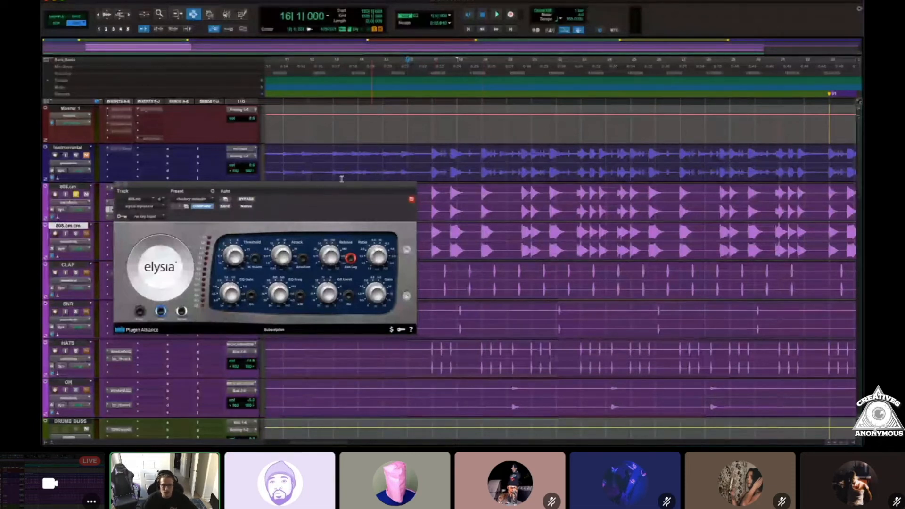
left_click_drag(283, 188, 250, 242)
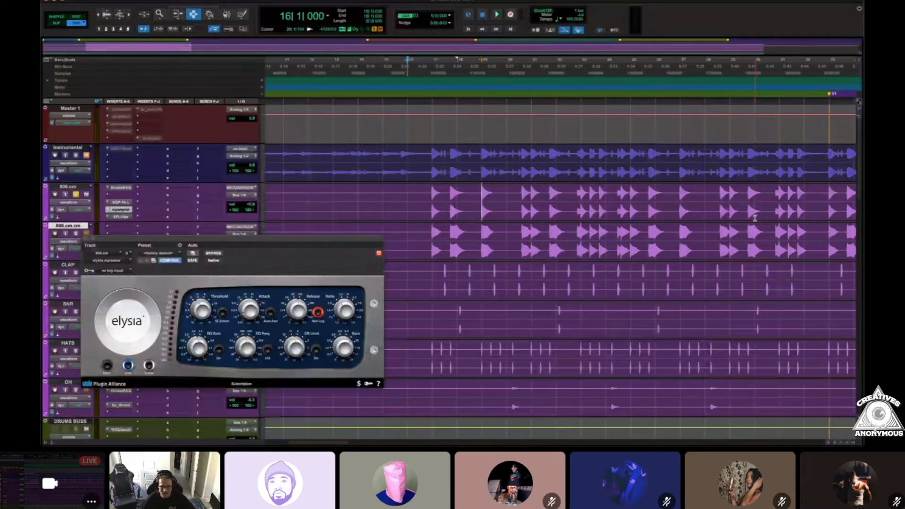
scroll(519, 315, "down", 4)
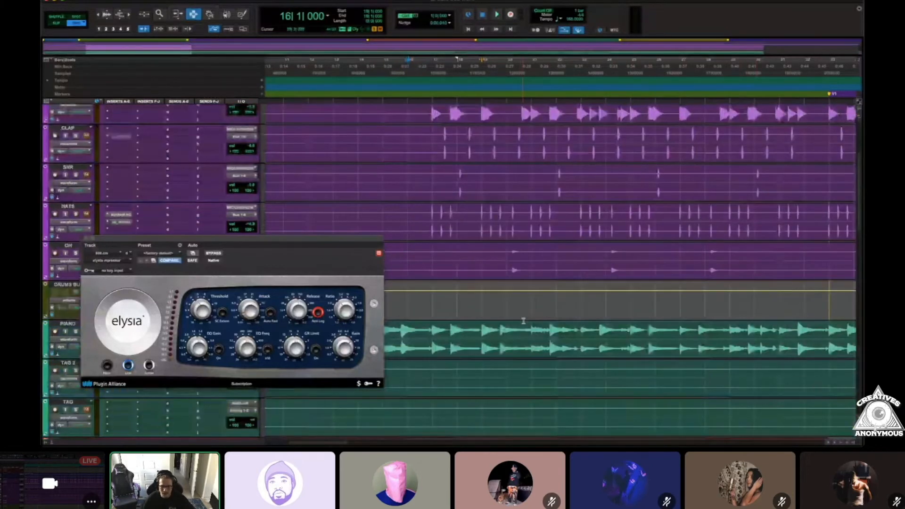
scroll(475, 323, "up", 4)
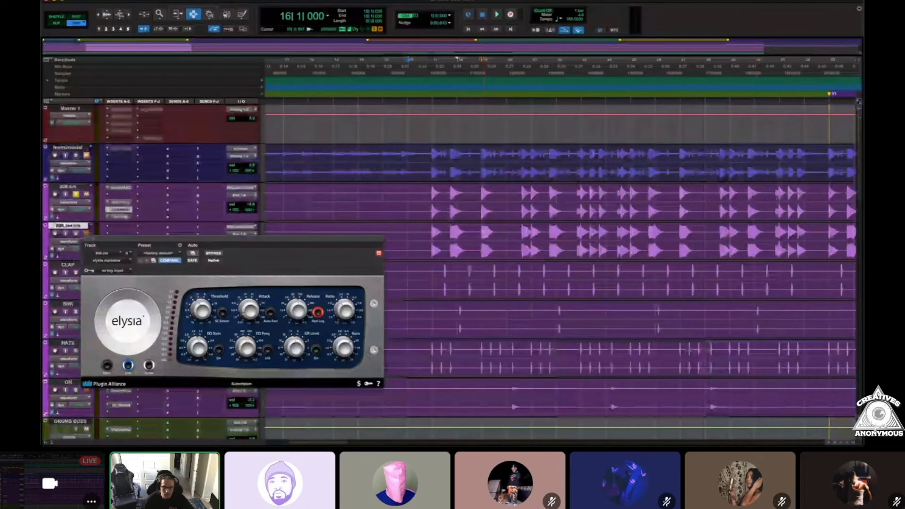
Close the elysia mpressor window and select the first 808 hit after bar 16 on the 808.cm.cm track.
left_click_drag(269, 279, 498, 172)
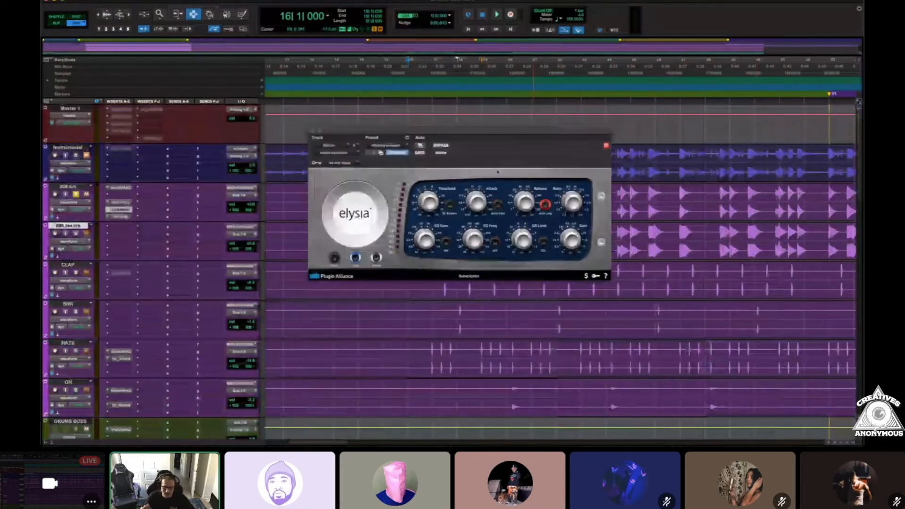
left_click(312, 132)
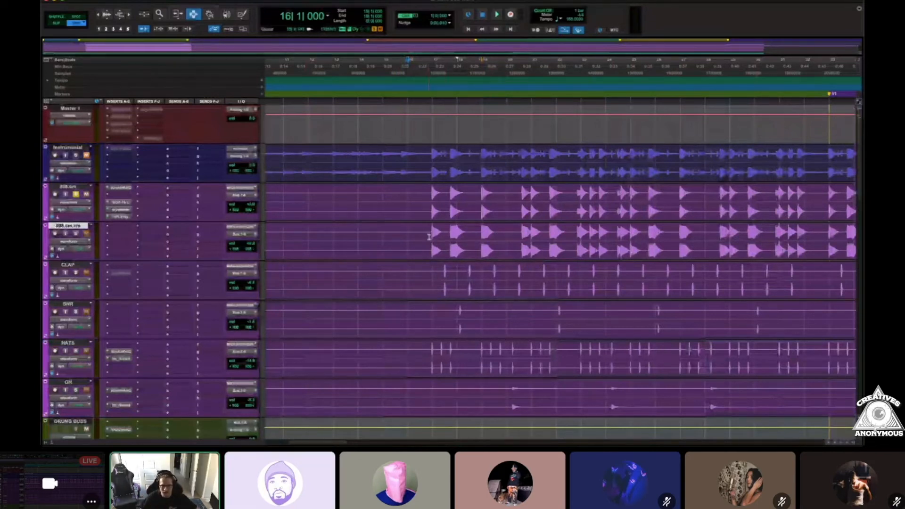
double_click(443, 236)
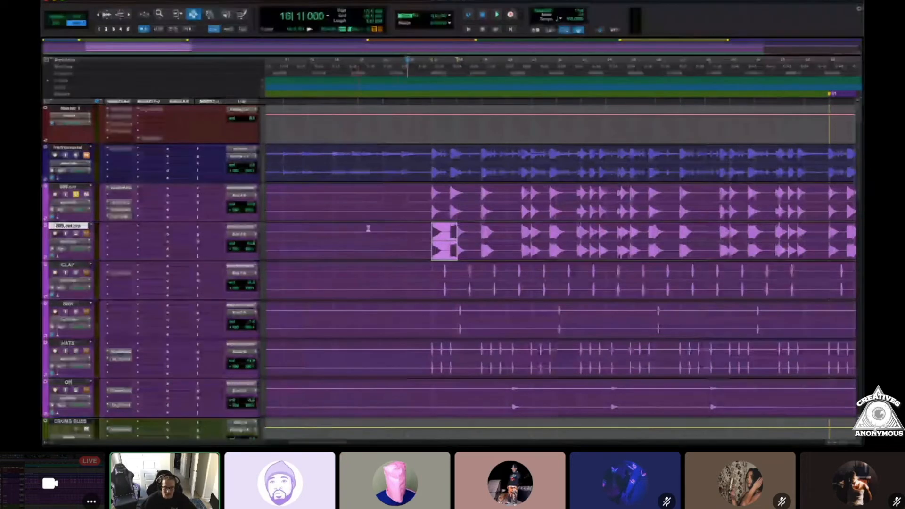
Clear the clip selection and delete the committed 808.cm.cm track from the session.
left_click(397, 232)
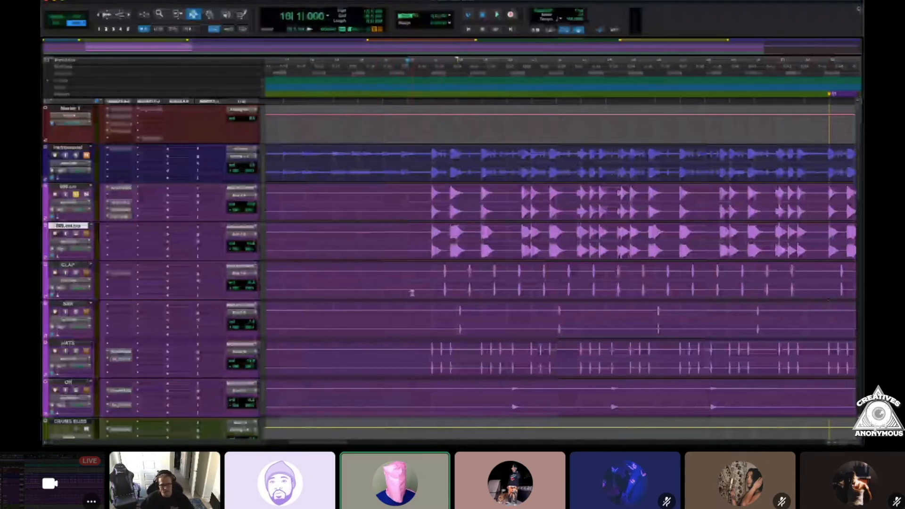
right_click(72, 226)
left_click(93, 235)
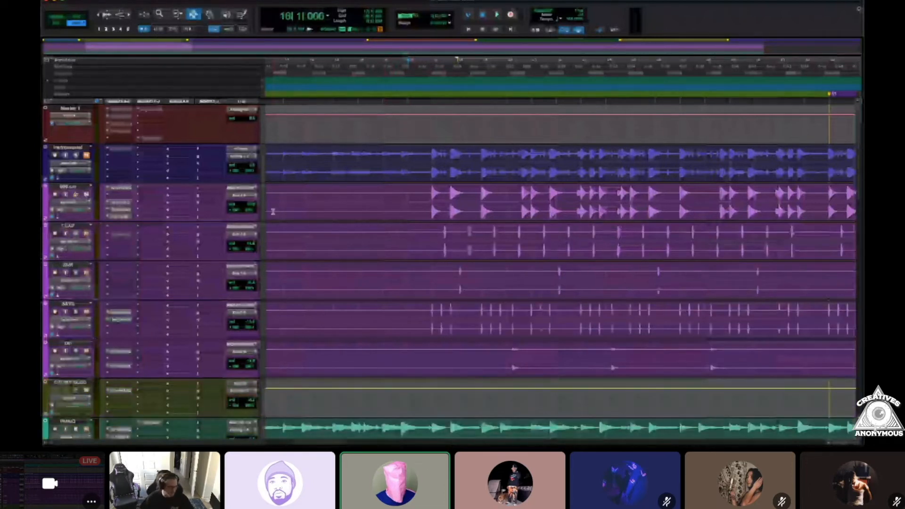
key("r")
key("r")
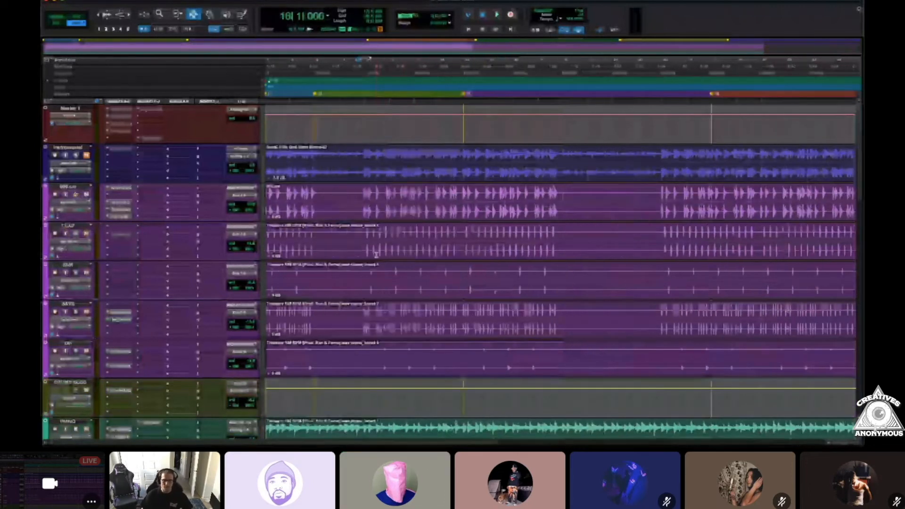
key("t")
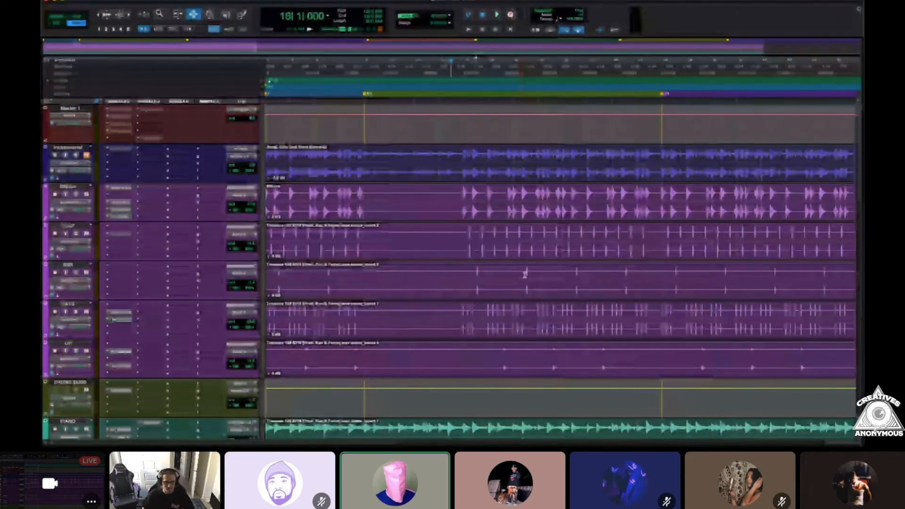
Select the 808.cm track and look through the session's tracks, from the drums and vocals down to the buses and effects returns.
scroll(375, 239, "down", 3)
scroll(376, 238, "up", 3)
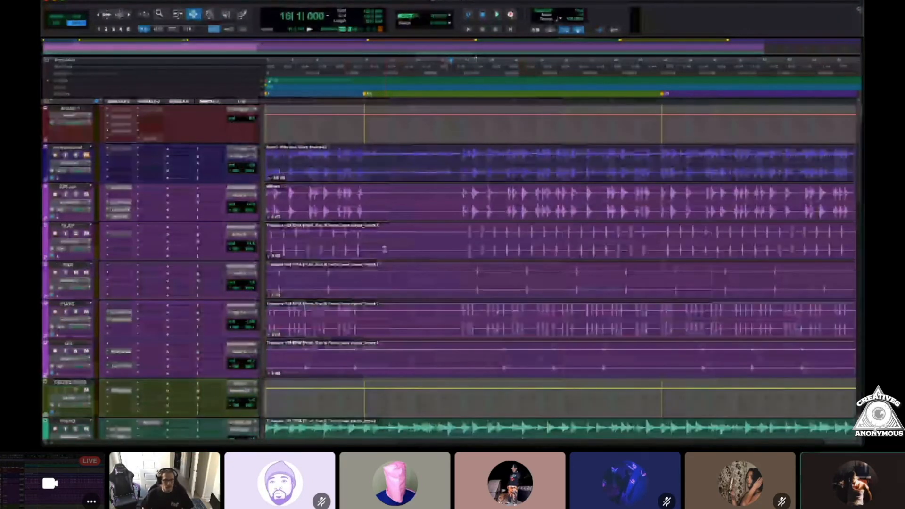
left_click(68, 186)
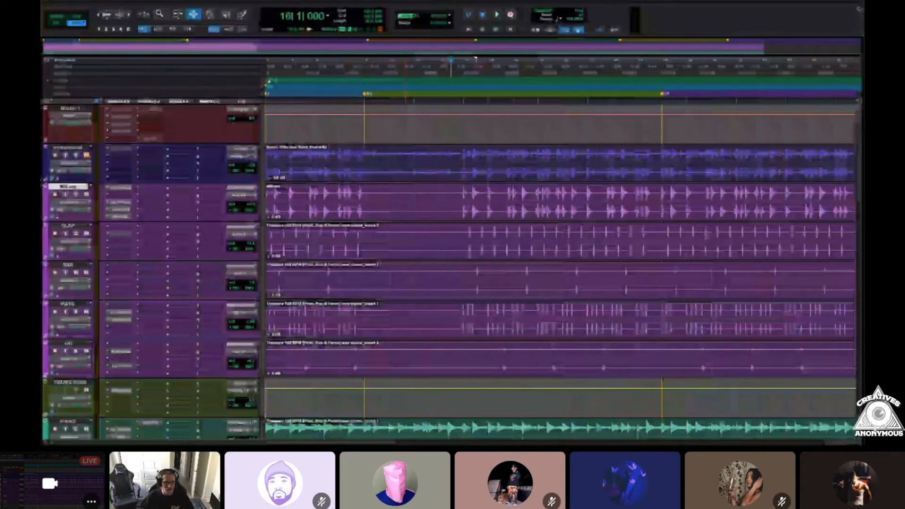
scroll(205, 242, "down", 15)
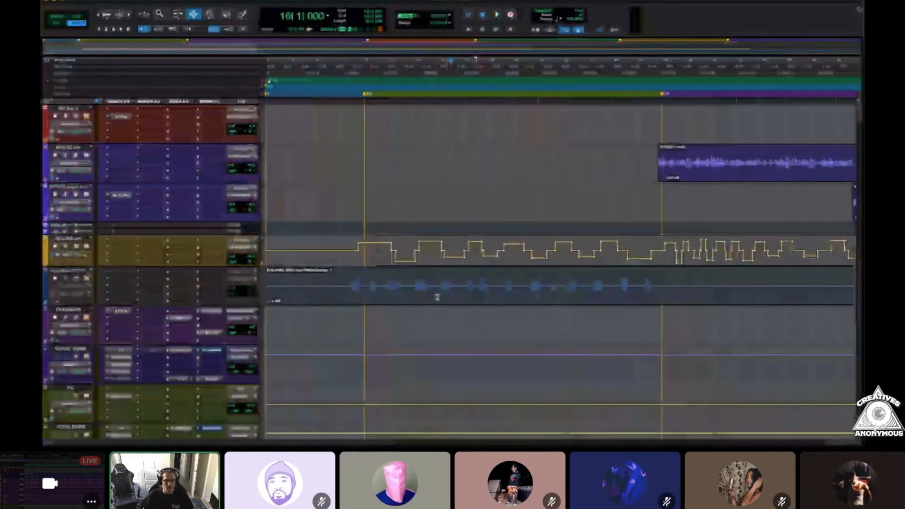
scroll(364, 287, "up", 10)
scroll(364, 287, "up", 3)
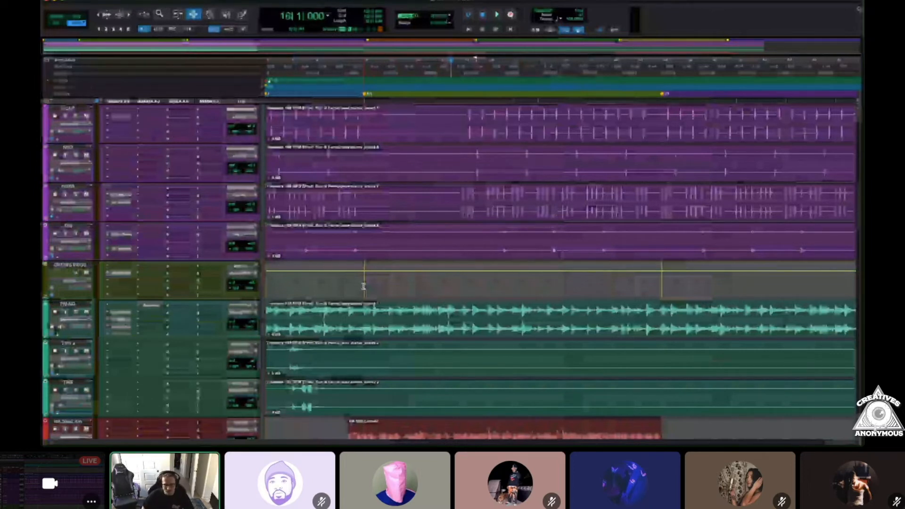
scroll(363, 286, "down", 10)
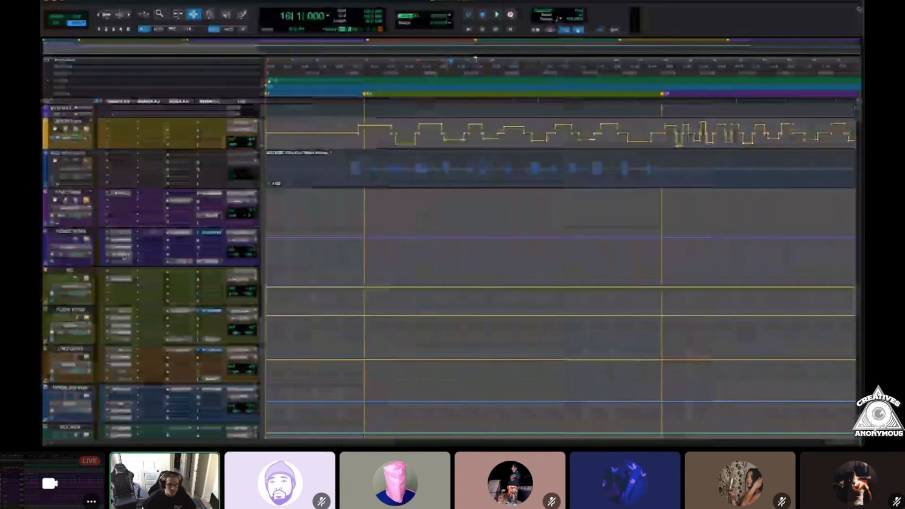
scroll(125, 257, "down", 3)
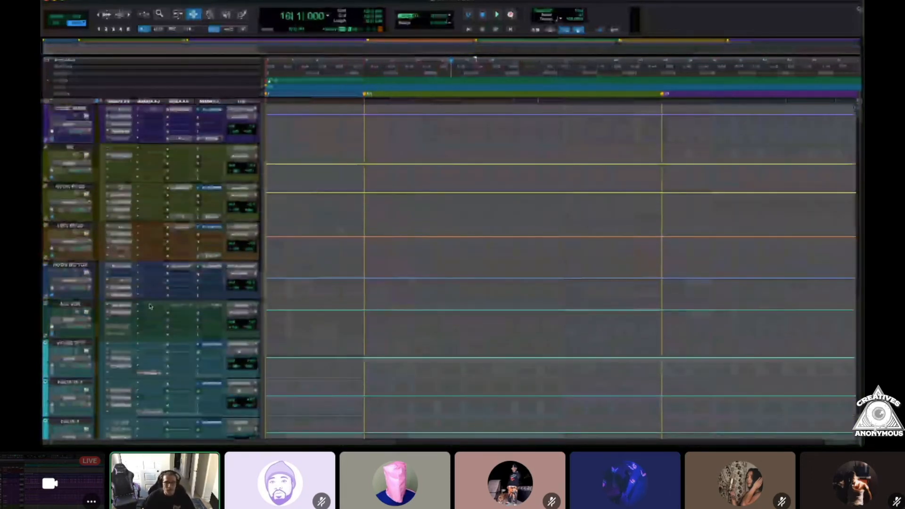
scroll(125, 257, "up", 4)
scroll(559, 271, "up", 4)
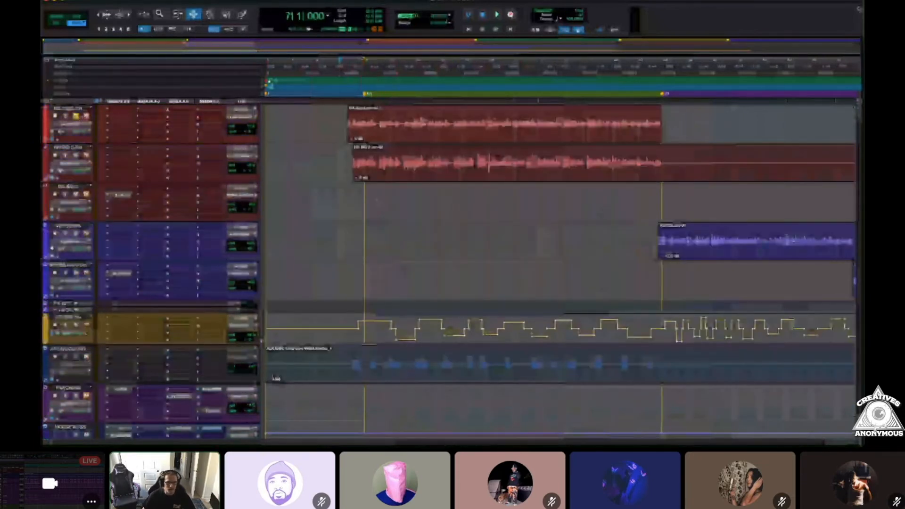
scroll(269, 148, "down", 5)
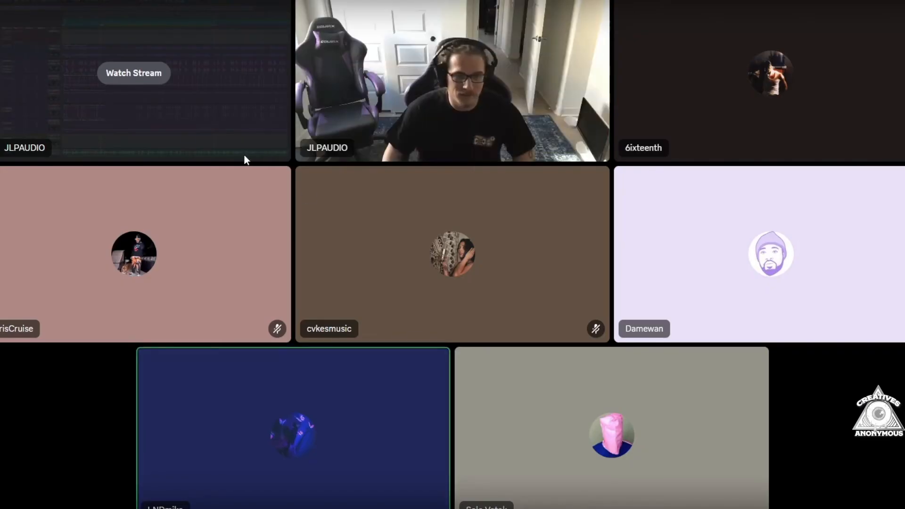
Open the shared stream, view the Kirchhoff-EQ curve inserted on the verse bus with playback stopped, and close the plug-in window.
left_click(149, 81)
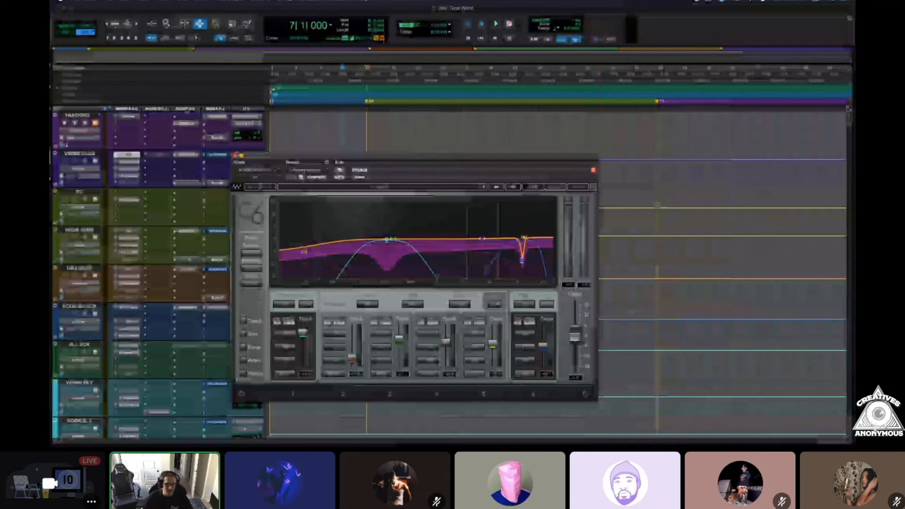
left_click(127, 162)
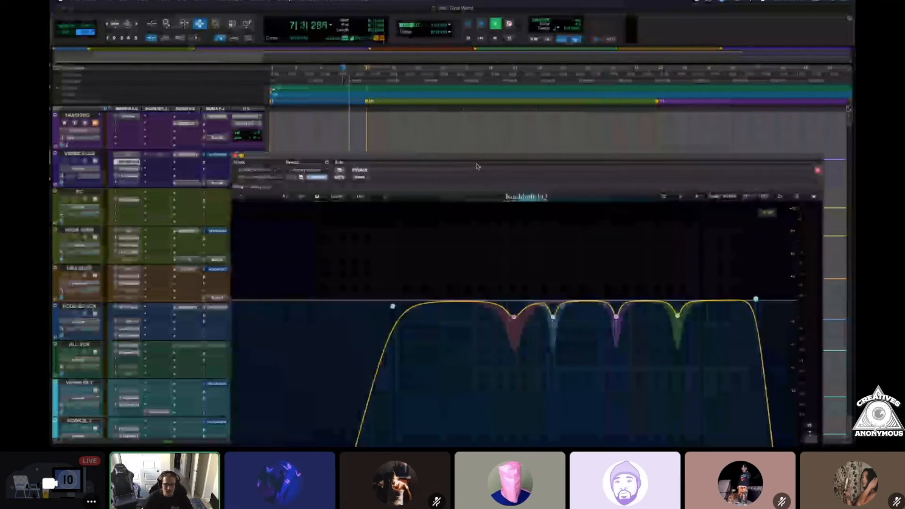
key("space")
left_click_drag(476, 159, 398, 90)
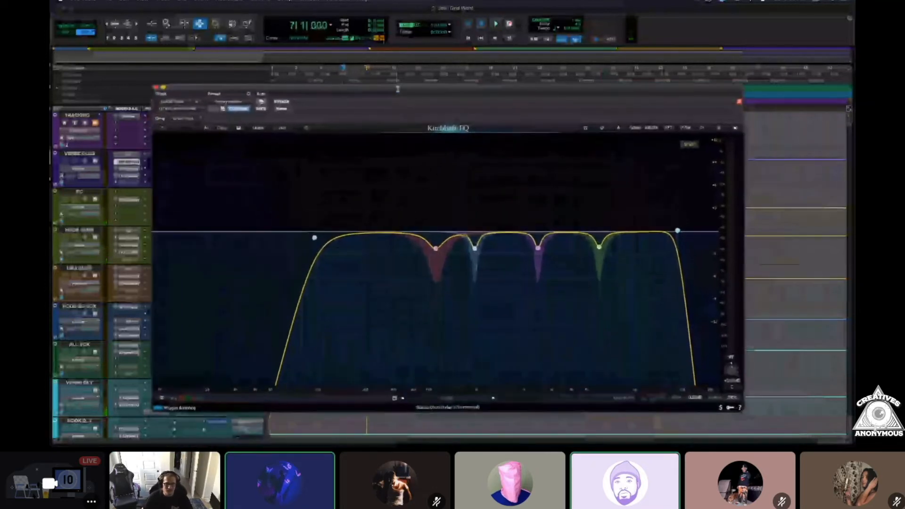
left_click(157, 87)
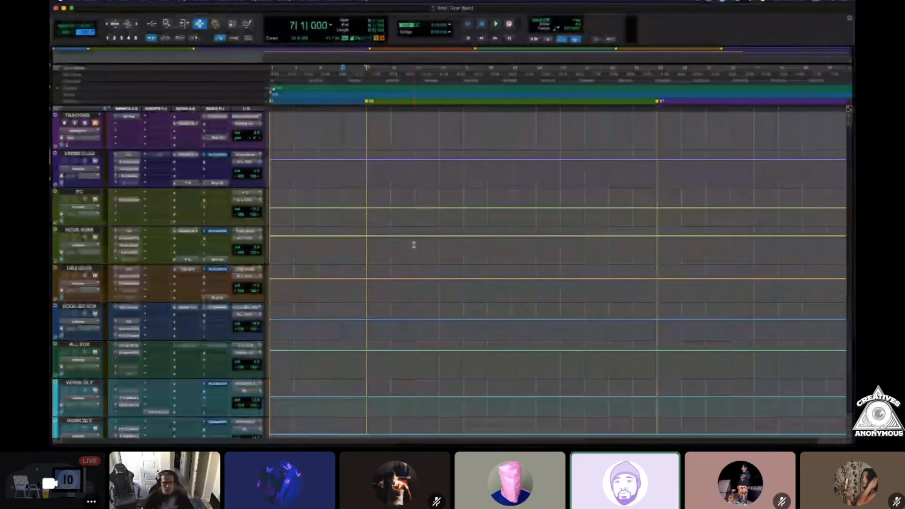
scroll(425, 183, "up", 5)
scroll(403, 236, "down", 2)
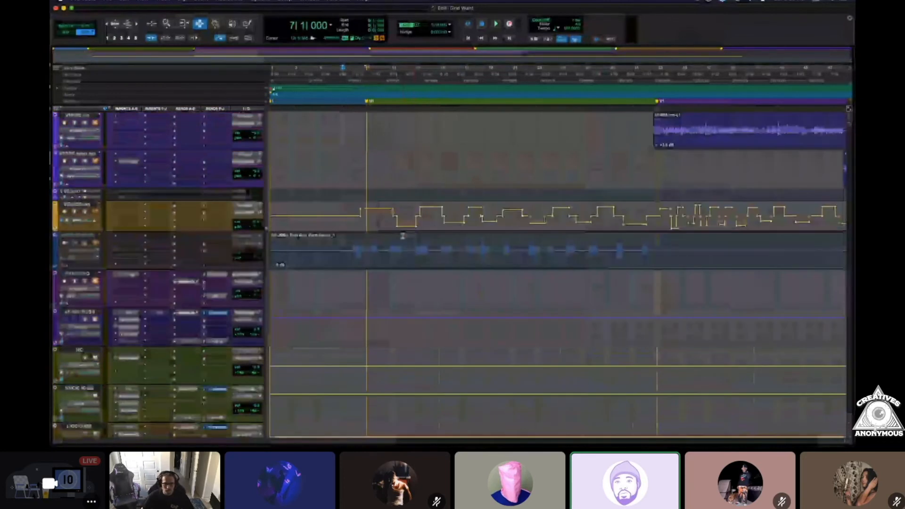
scroll(403, 236, "down", 3)
scroll(414, 259, "up", 5)
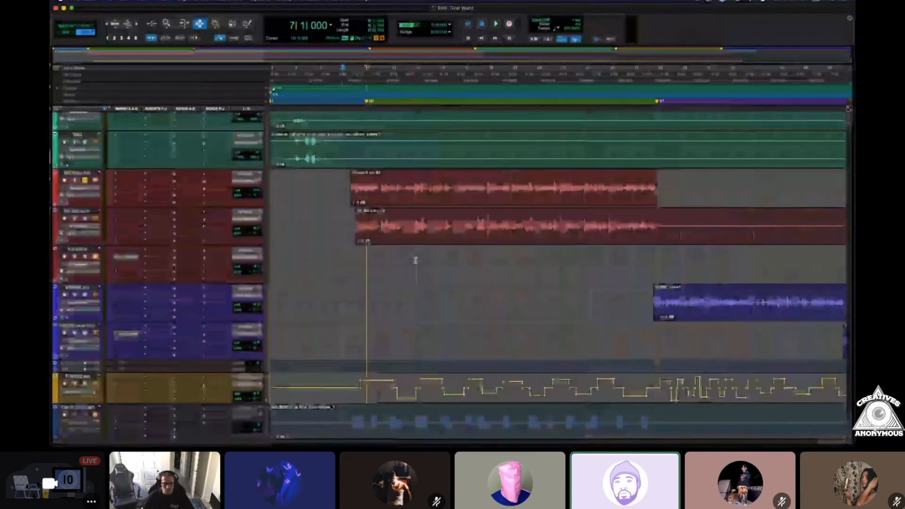
scroll(415, 259, "down", 4)
scroll(426, 278, "up", 6)
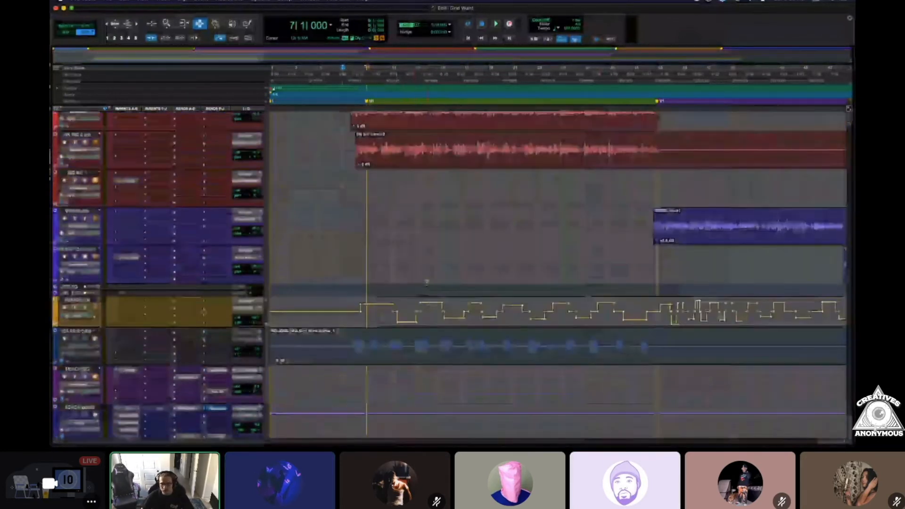
scroll(403, 274, "up", 5)
scroll(403, 274, "down", 3)
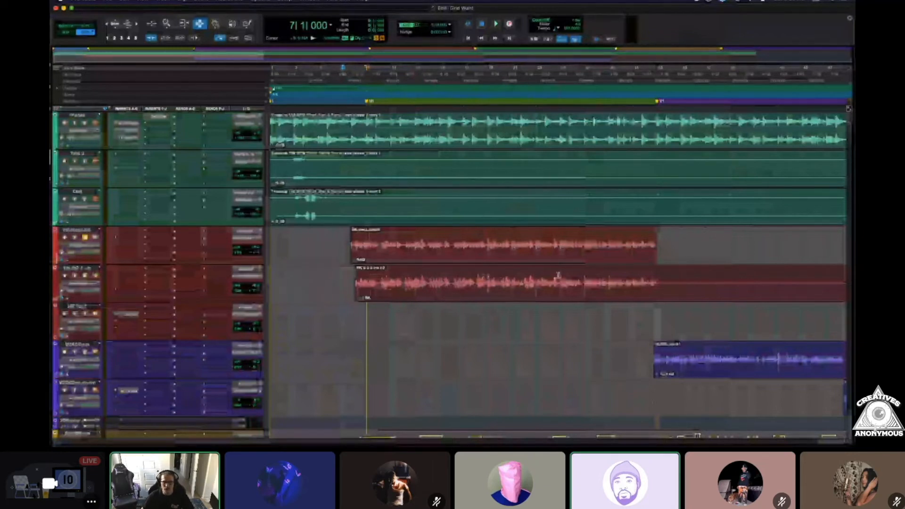
scroll(303, 266, "down", 4)
scroll(335, 279, "down", 4)
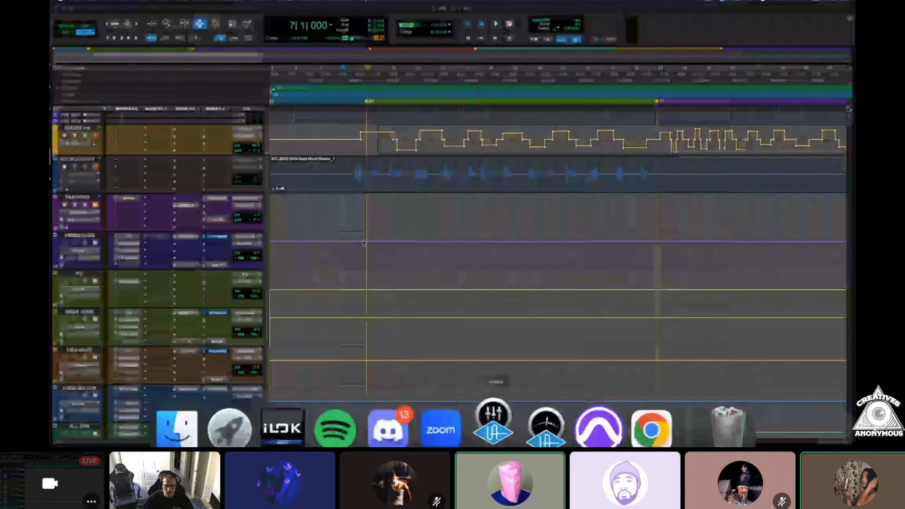
Switch to the Universal Audio Console app, view the analog input channels' plug-in slots, and close the Console window.
key("super+Tab")
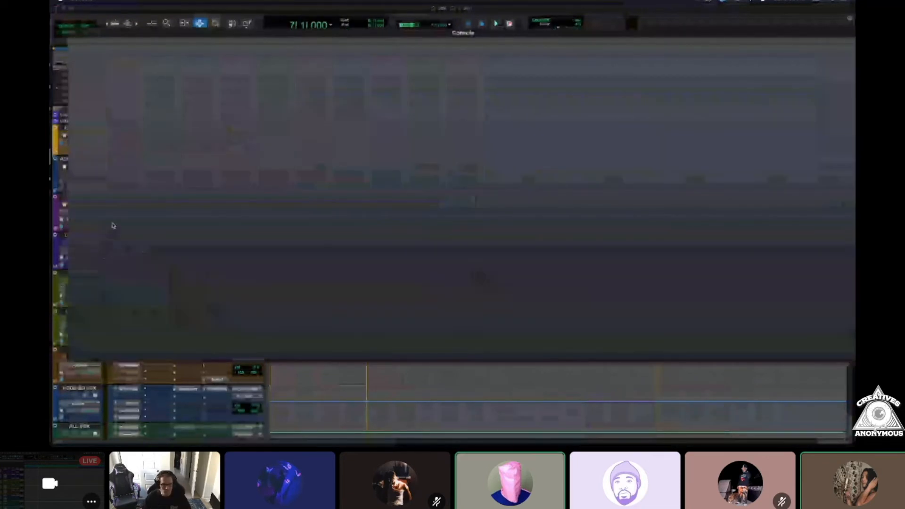
key("space")
key("space")
mouse_move(318, 34)
left_mouse_down()
mouse_move(302, 35)
mouse_move(328, 31)
left_mouse_up()
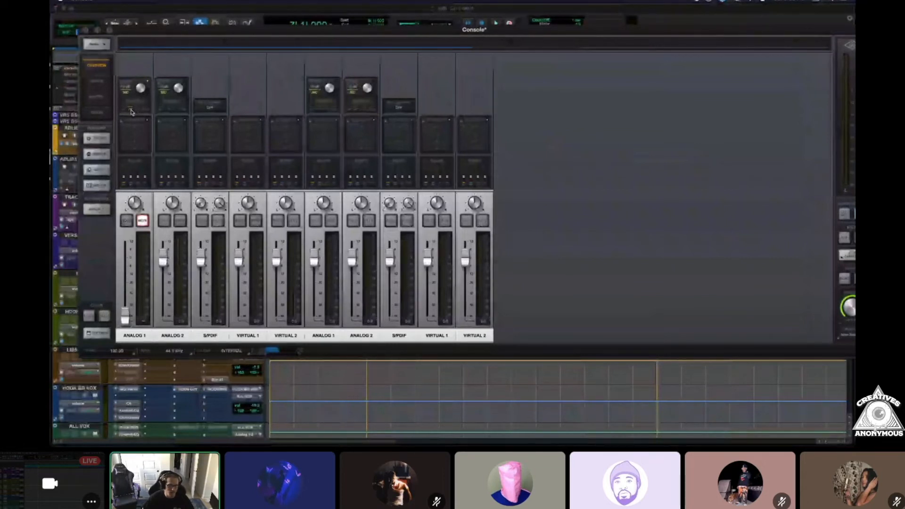
left_click(87, 32)
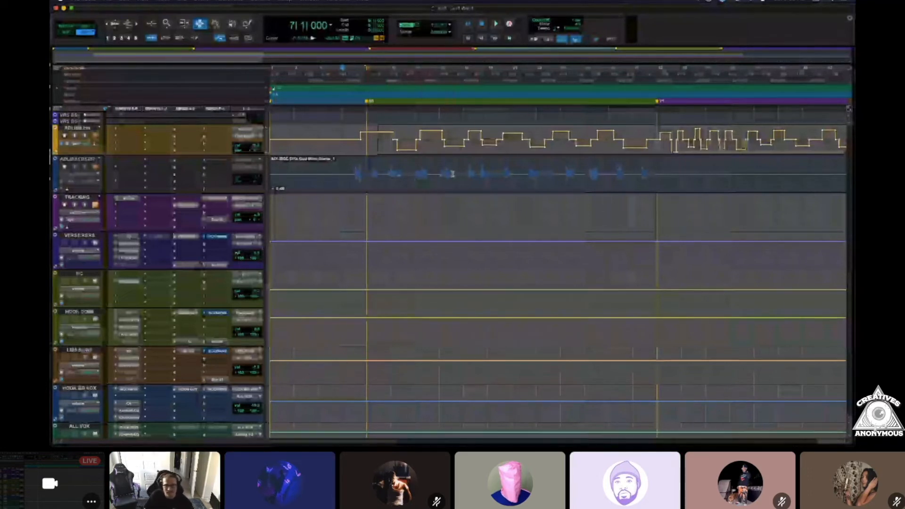
scroll(452, 173, "up", 6)
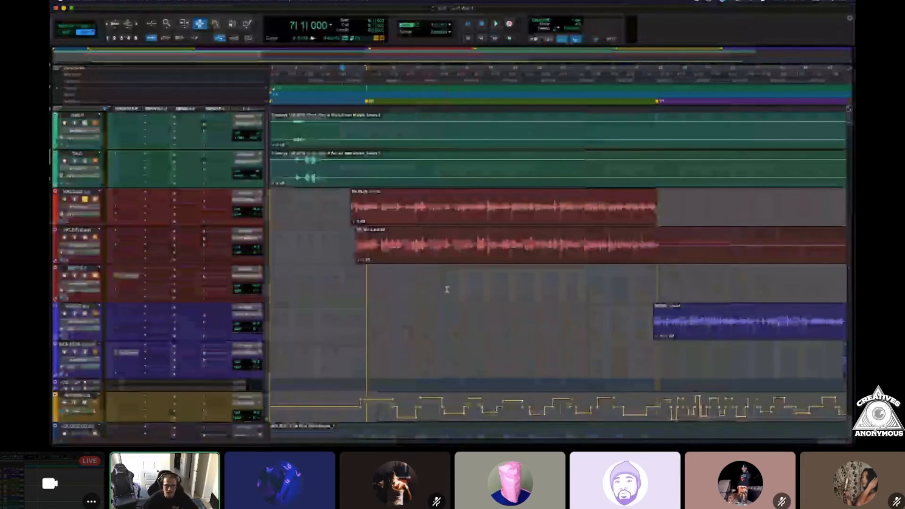
scroll(436, 308, "down", 2)
scroll(432, 321, "down", 2)
scroll(430, 297, "up", 4)
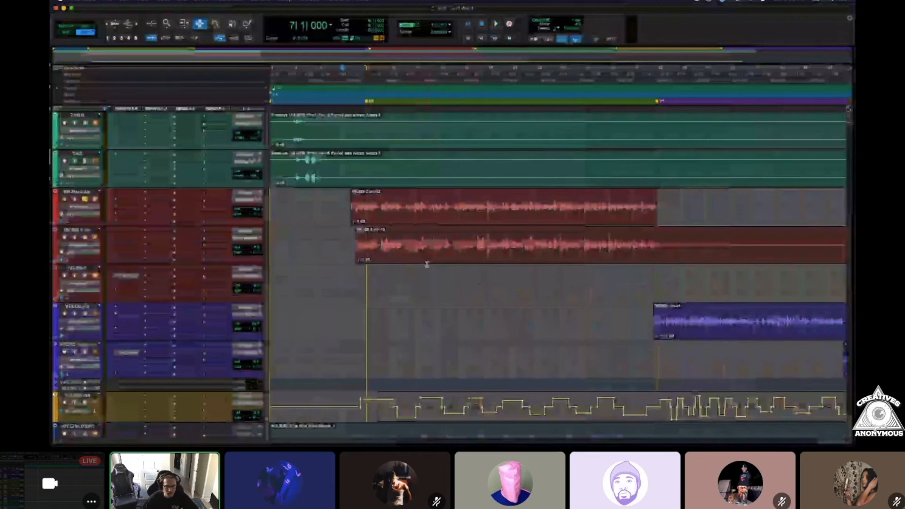
scroll(429, 275, "down", 3)
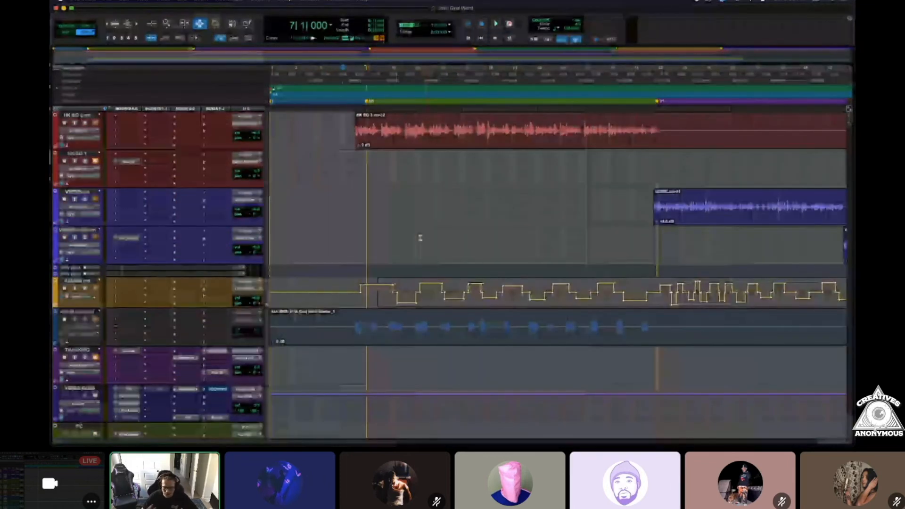
scroll(420, 238, "up", 2)
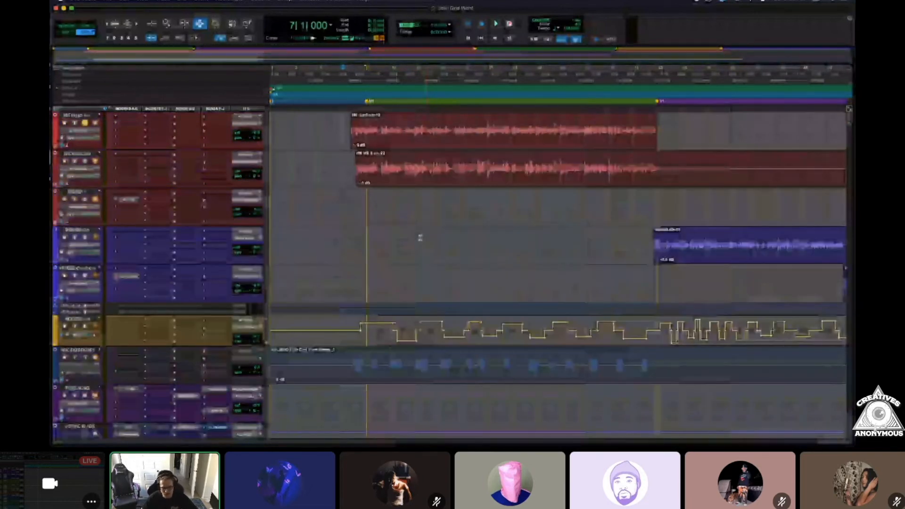
scroll(420, 238, "up", 5)
scroll(420, 238, "down", 6)
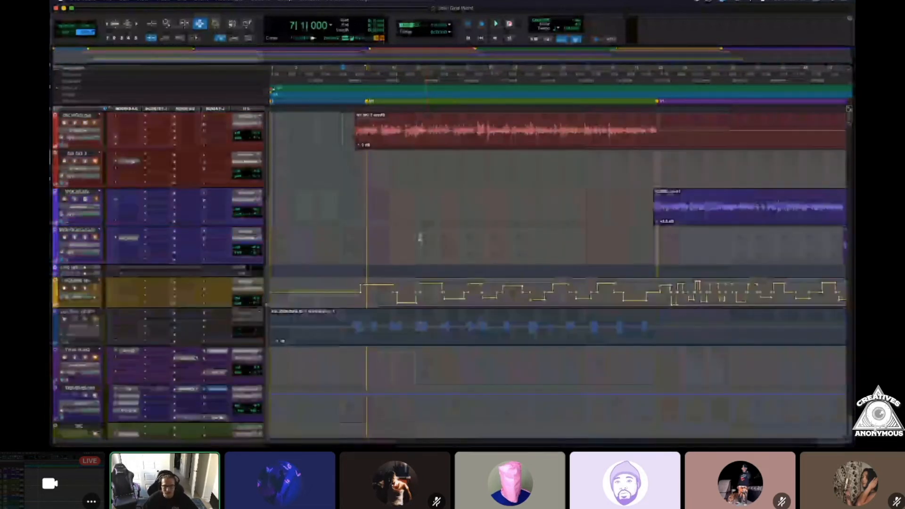
scroll(418, 237, "down", 2)
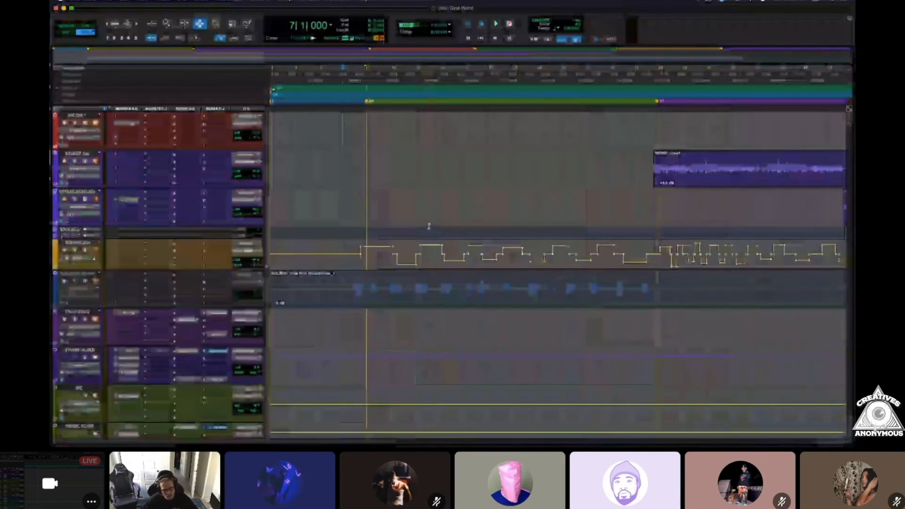
scroll(404, 201, "up", 5)
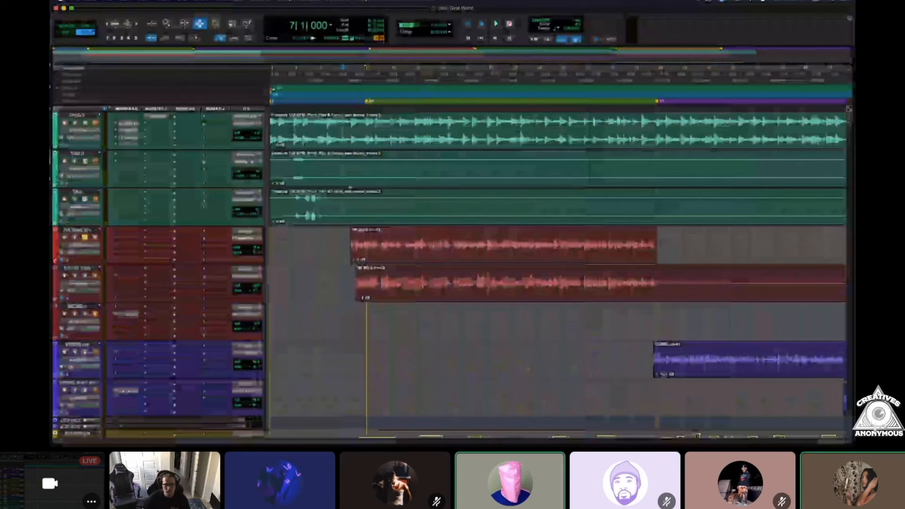
scroll(348, 292, "down", 3)
scroll(348, 293, "up", 2)
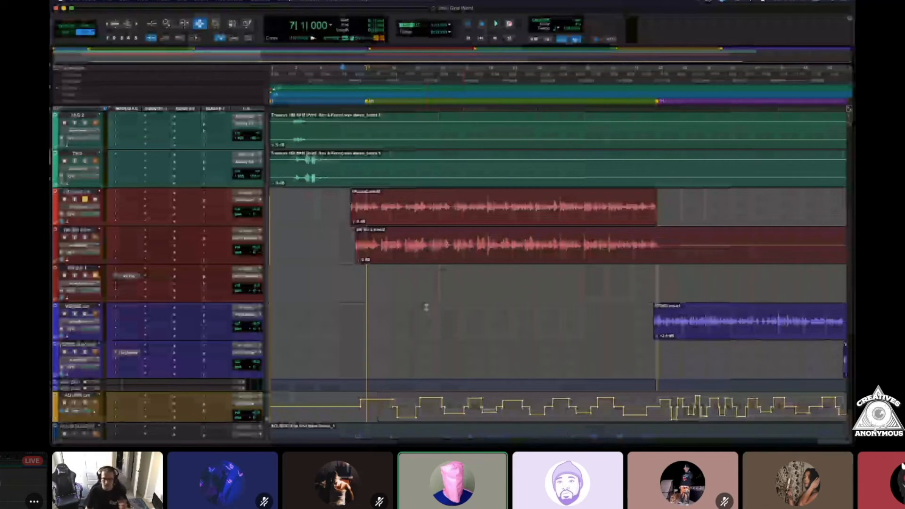
Play the session briefly from bar 7 and stop playback.
scroll(289, 333, "down", 4)
key("space")
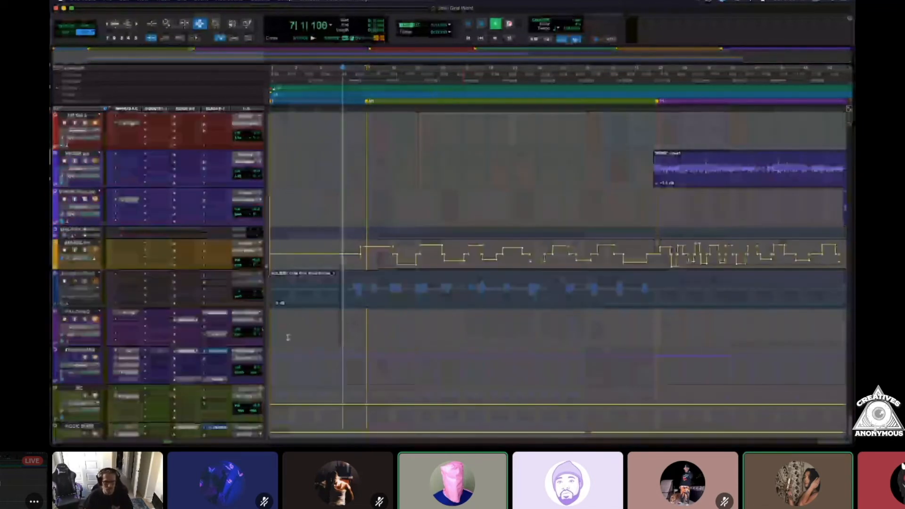
key("space")
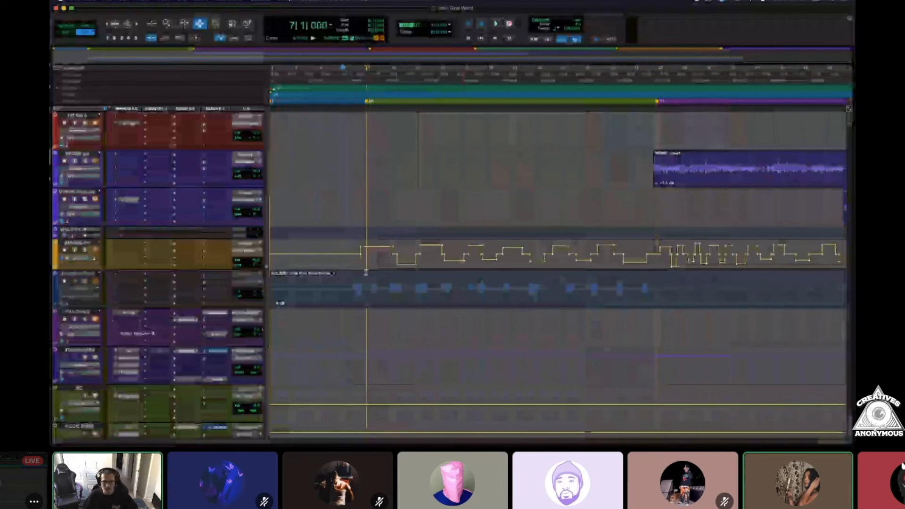
scroll(126, 322, "up", 3)
scroll(126, 323, "down", 3)
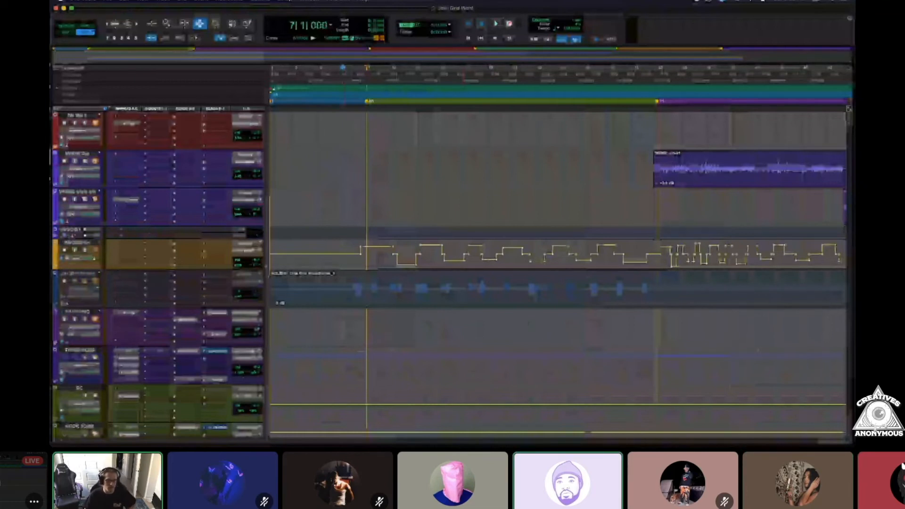
Browse the plug-in categories available for an empty insert on the TRACKING track, and close the list without inserting anything.
left_click(126, 323)
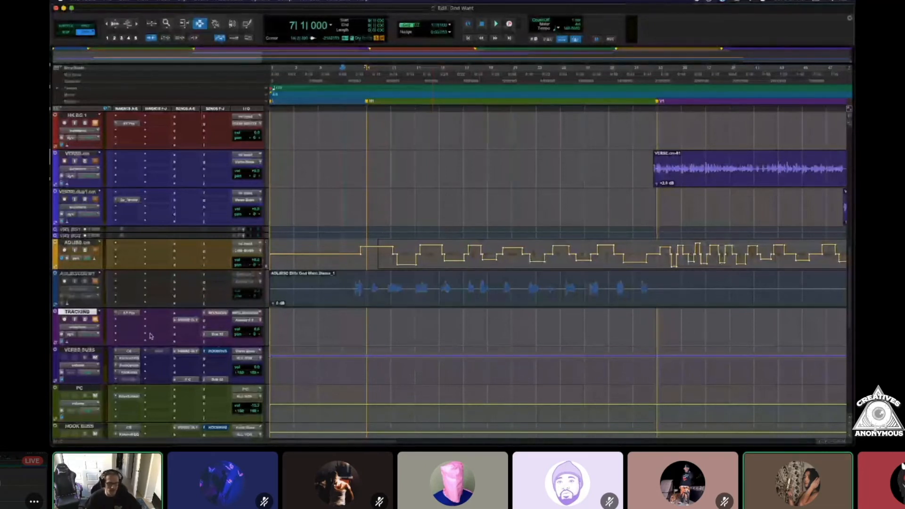
left_click(127, 324)
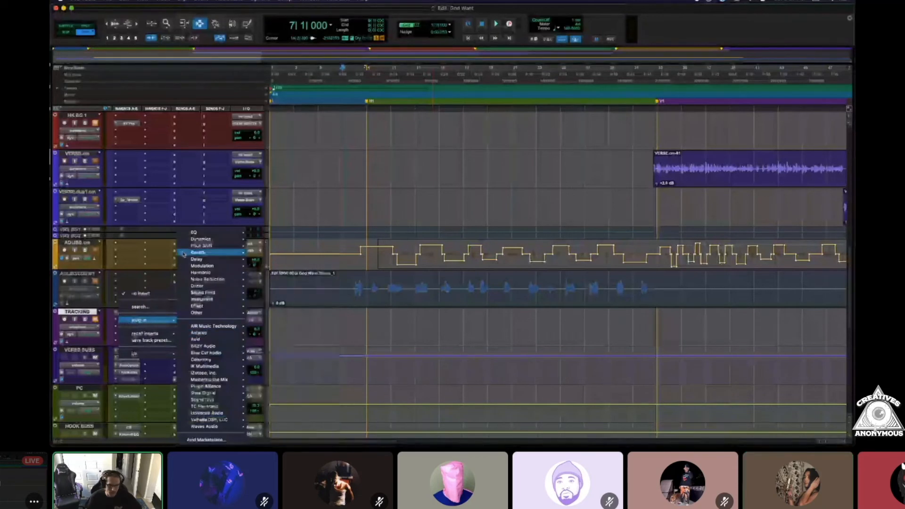
left_click(80, 309)
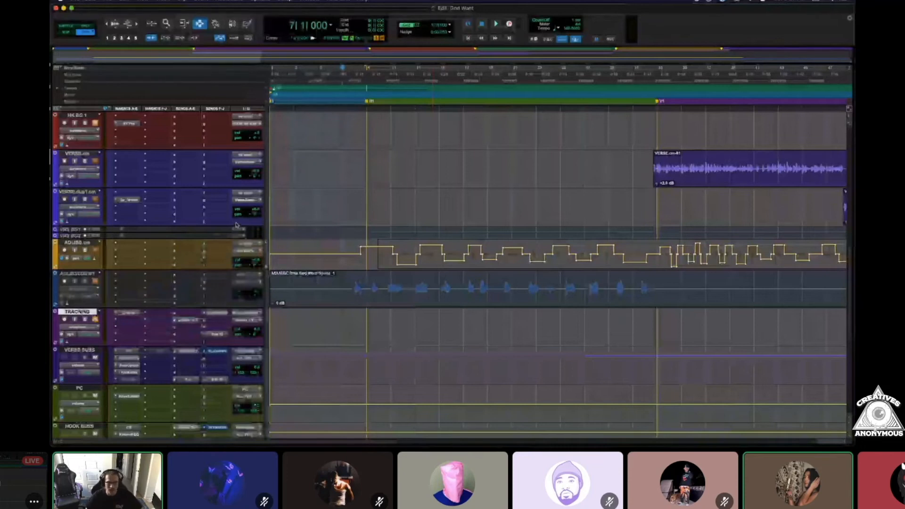
scroll(400, 323, "up", 10)
scroll(400, 323, "down", 8)
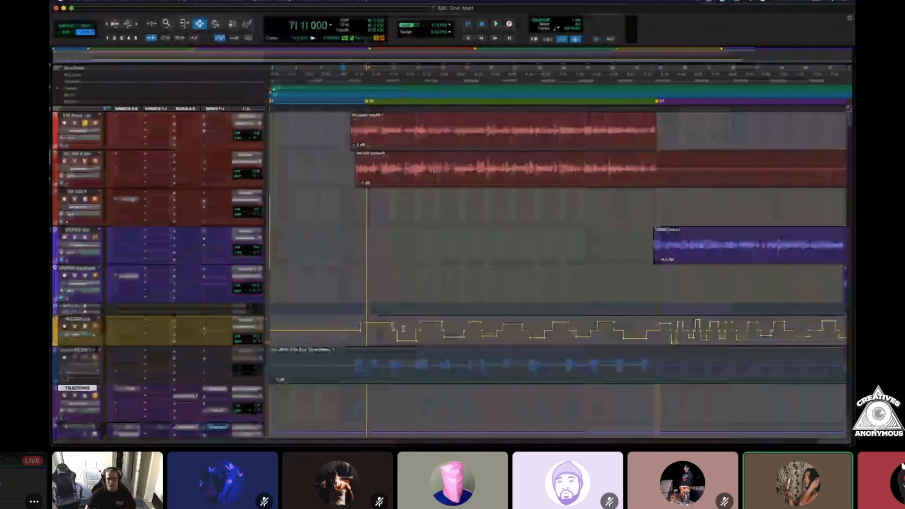
scroll(403, 328, "up", 2)
scroll(391, 299, "right", 2)
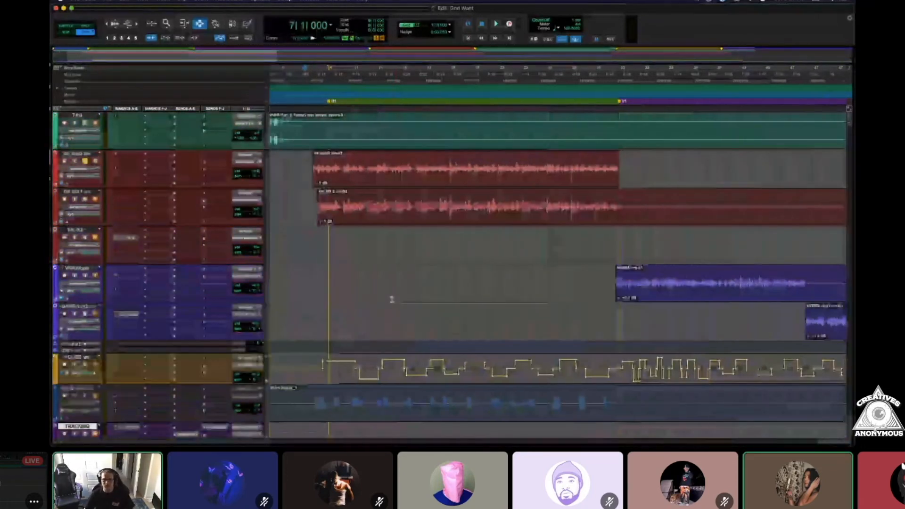
scroll(391, 299, "right", 2)
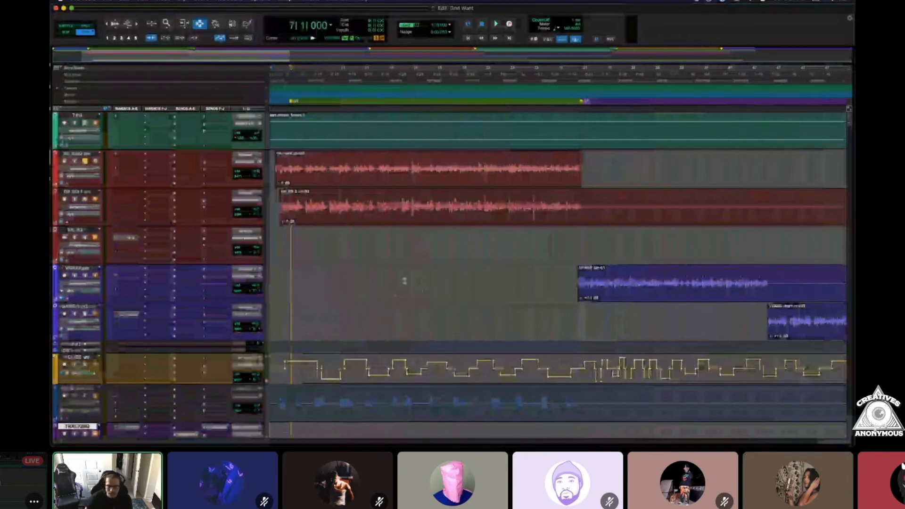
Switch to the Universal Audio Console window, view its channel strips, and minimize it to return to the session.
mouse_move(404, 445)
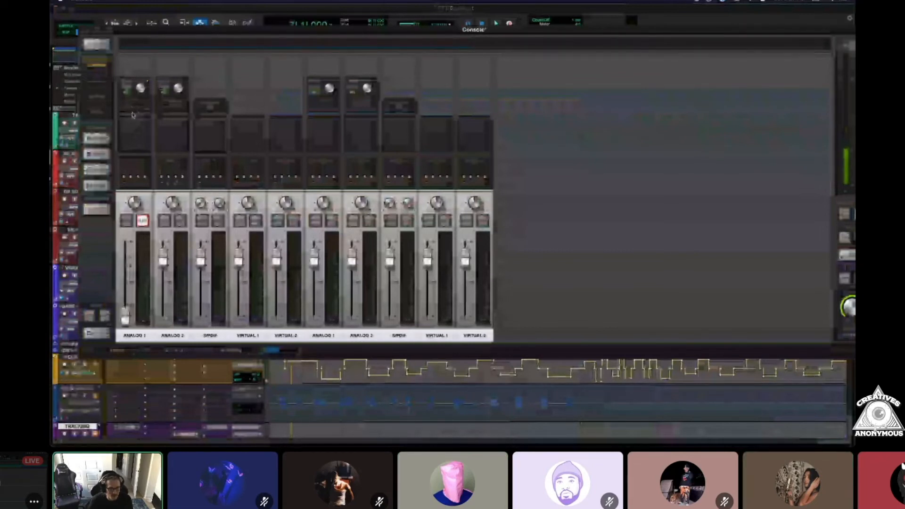
left_click(97, 31)
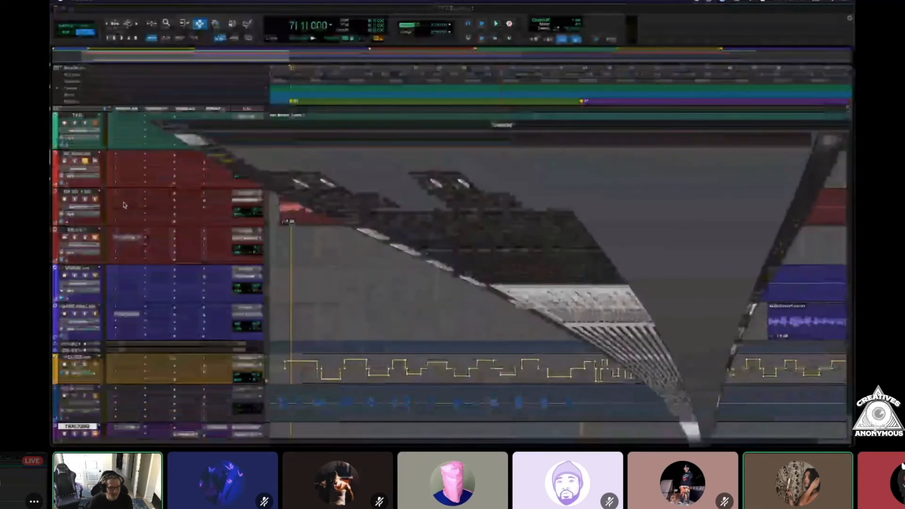
Browse the mono EQ plug-ins for an empty insert on the upper hook vocal track, and close the list.
left_click(118, 166)
mouse_move(141, 169)
mouse_move(212, 169)
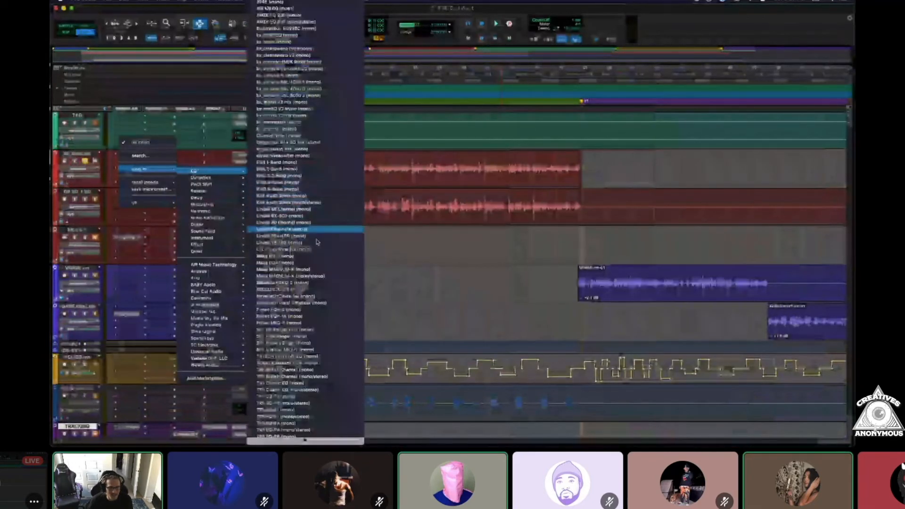
left_click(284, 439)
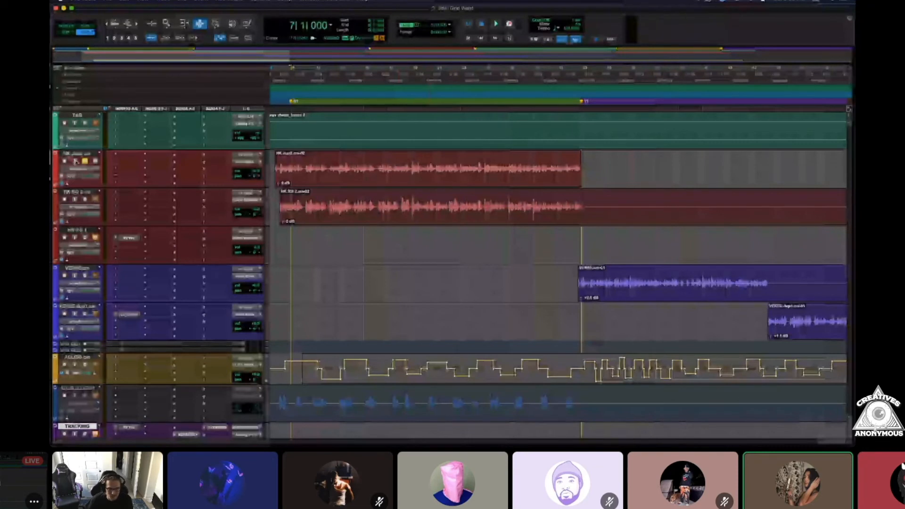
scroll(434, 314, "up", 8)
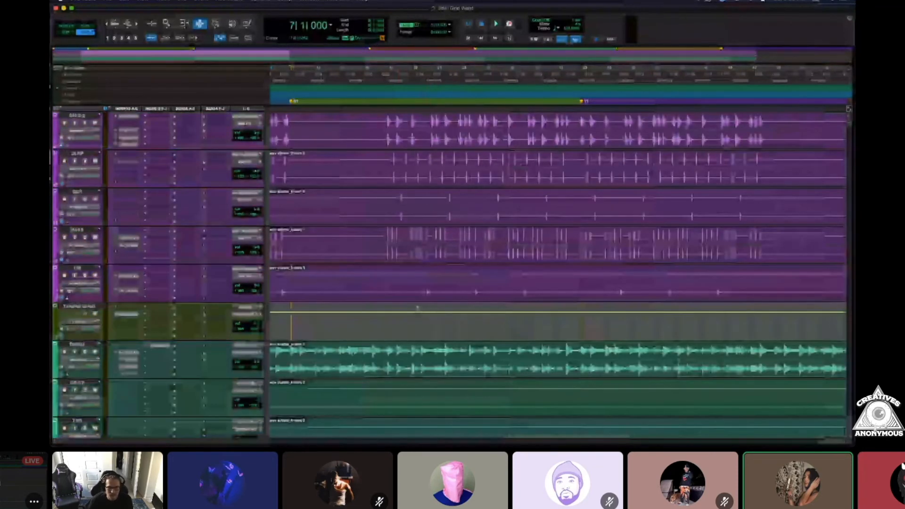
scroll(417, 307, "down", 8)
scroll(425, 308, "up", 8)
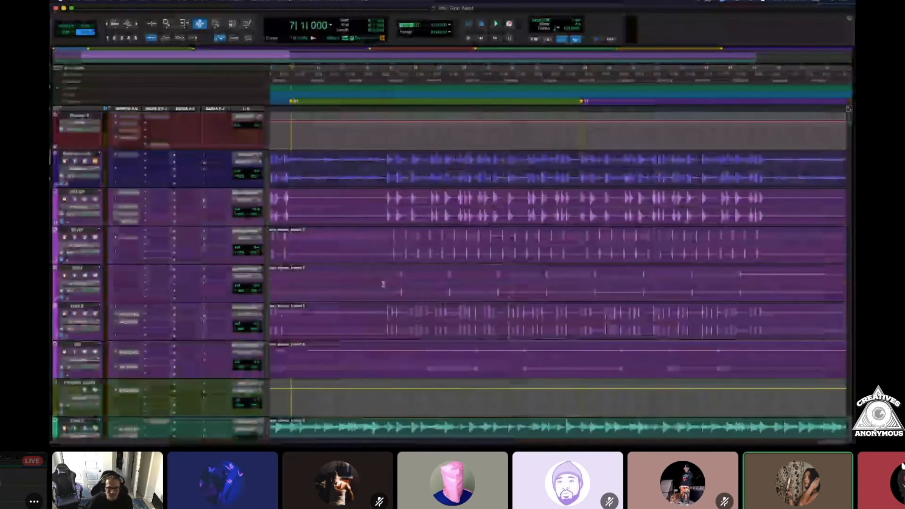
scroll(425, 308, "down", 10)
scroll(449, 297, "up", 10)
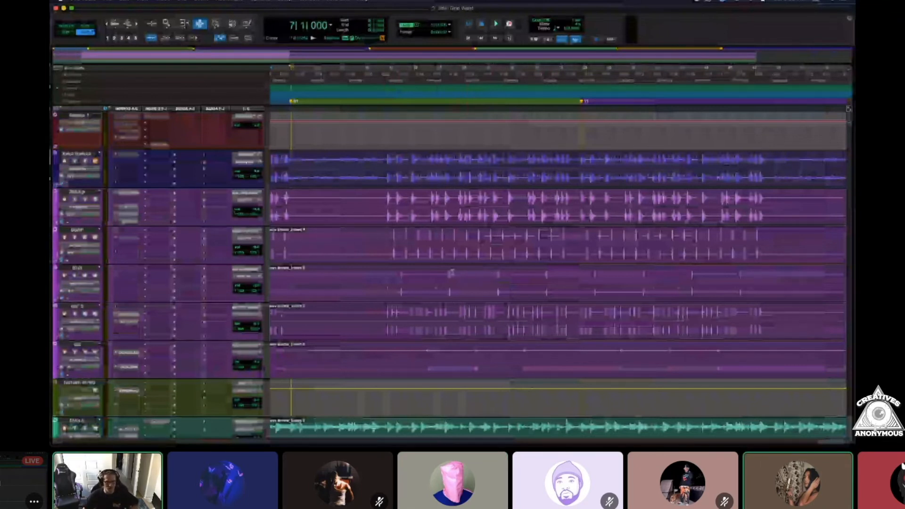
Switch to Discord, read the Studio A channel's chat beside the call, close the chat, and return to the Pro Tools session.
mouse_move(482, 445)
left_click(364, 419)
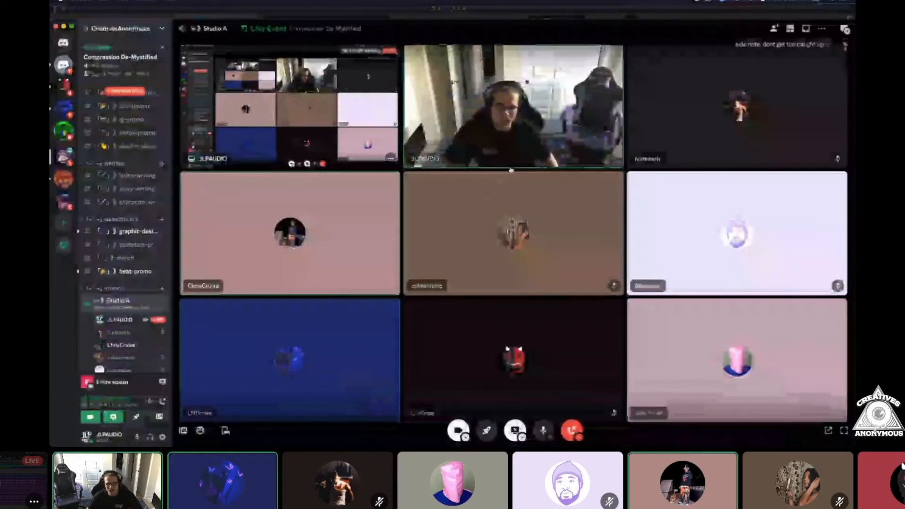
left_click(844, 29)
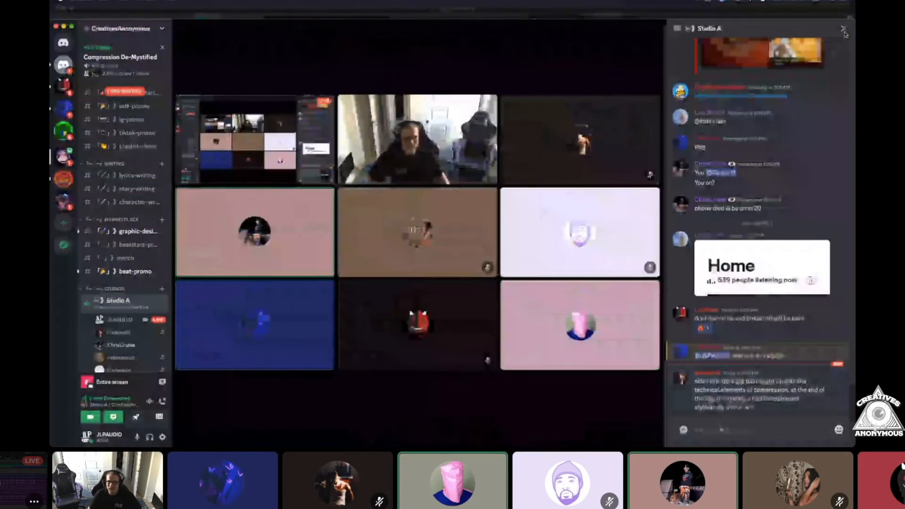
left_click(843, 28)
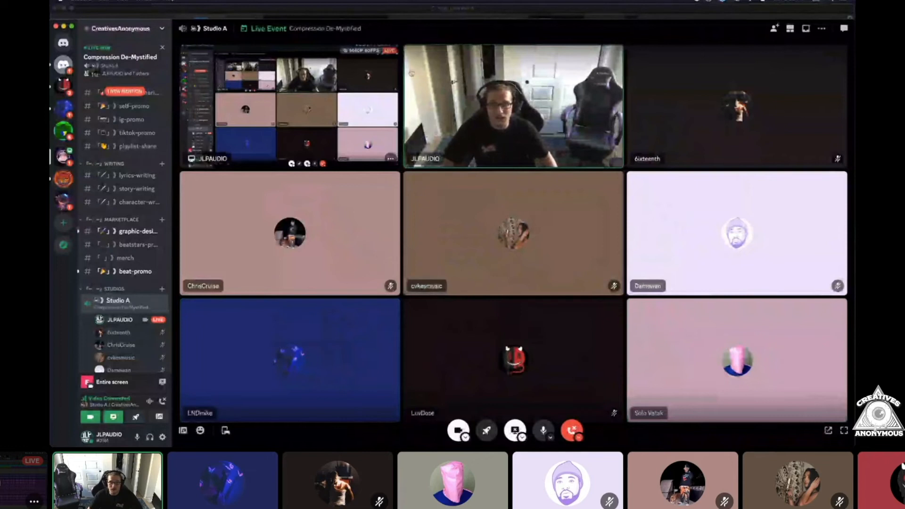
left_click(430, 11)
Look through the session's tracks from the drums and hook vocals down to the TRACKING track and vocal buses.
scroll(436, 275, "down", 4)
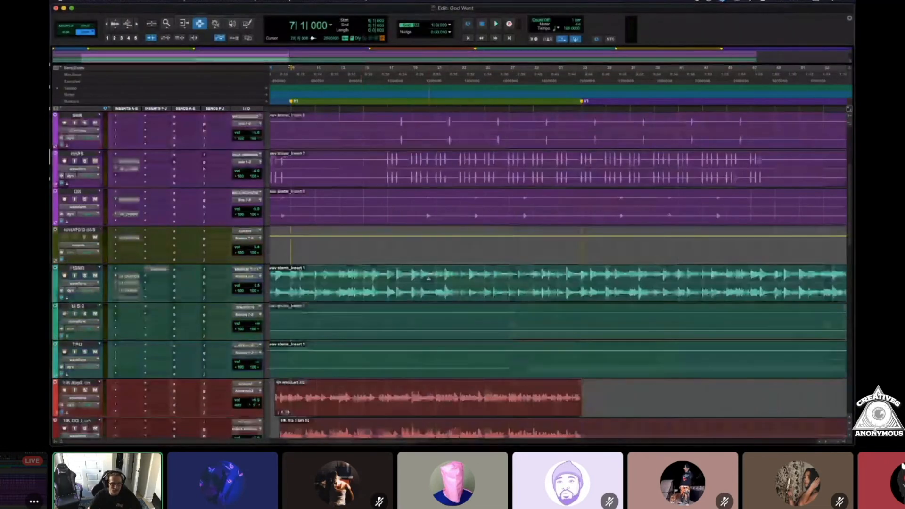
scroll(428, 278, "down", 12)
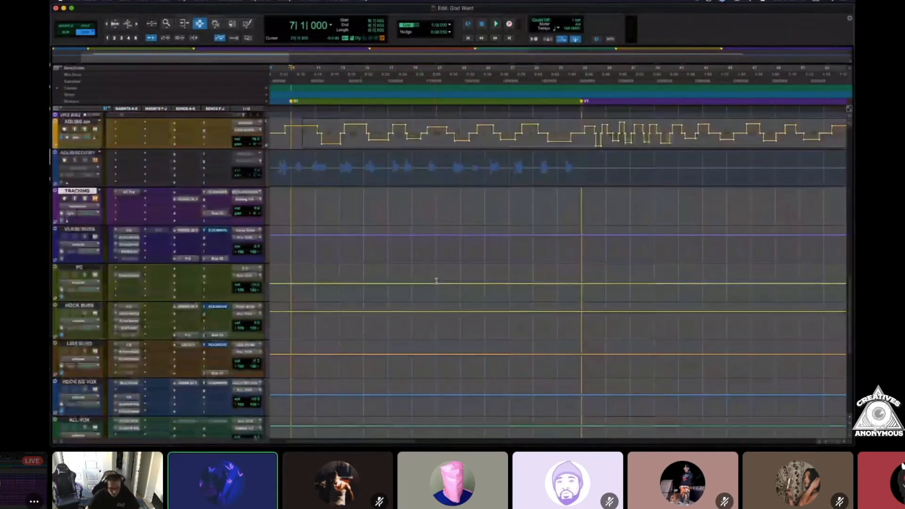
scroll(434, 283, "up", 15)
scroll(384, 264, "down", 4)
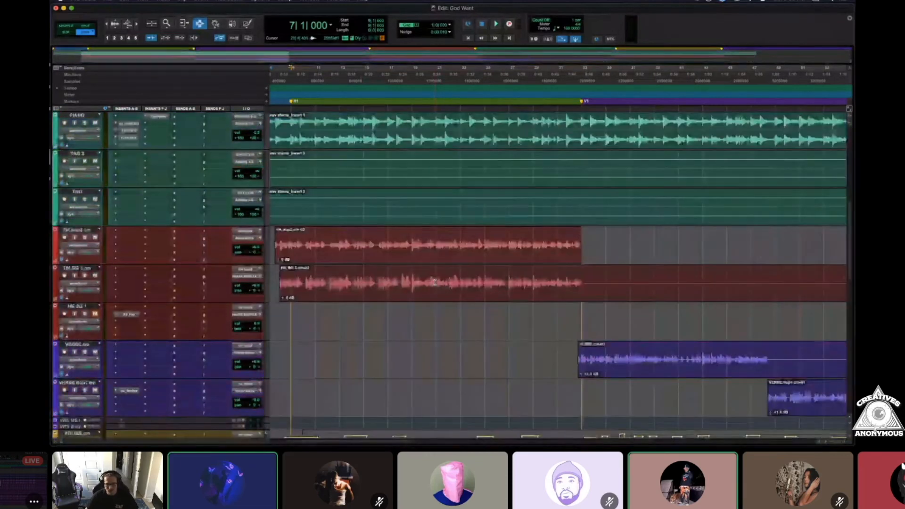
scroll(384, 265, "down", 2)
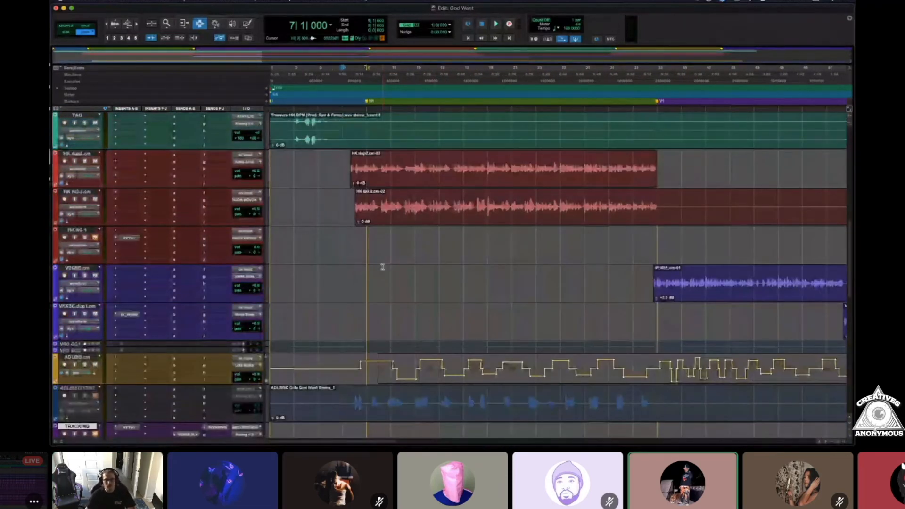
scroll(382, 267, "down", 4)
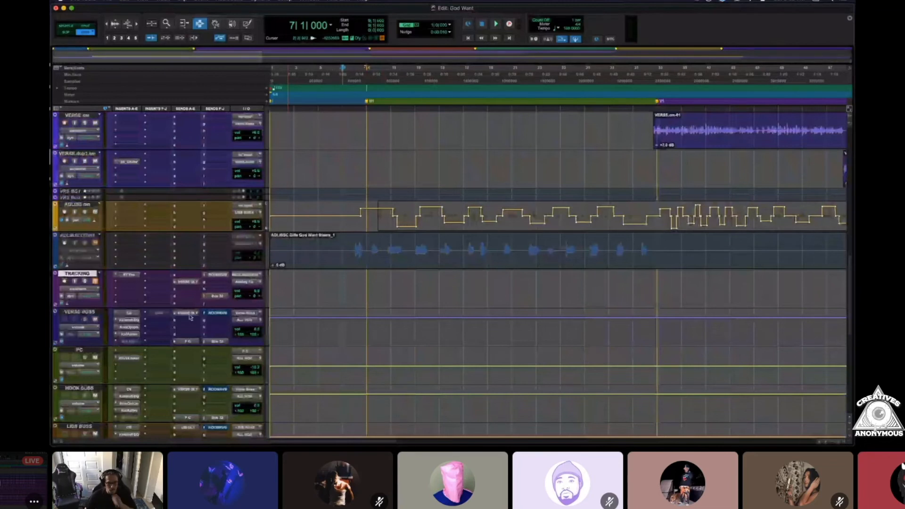
scroll(401, 160, "up", 4)
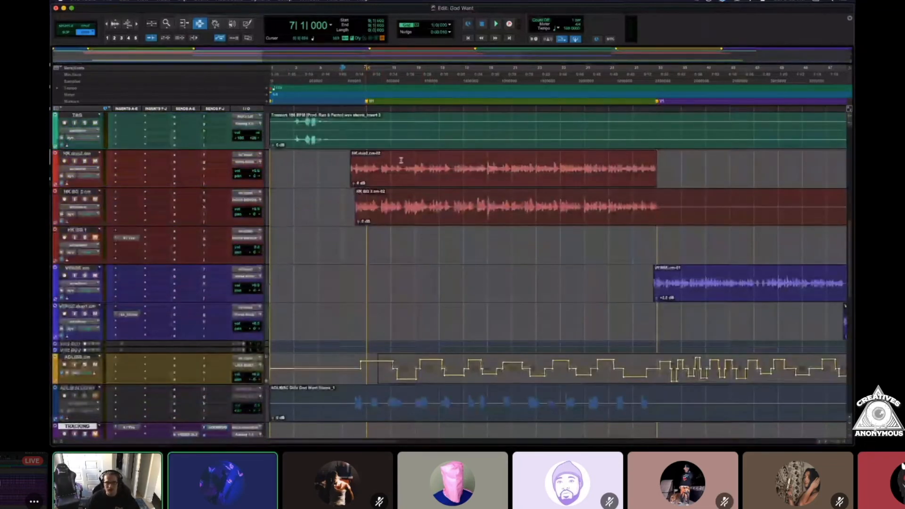
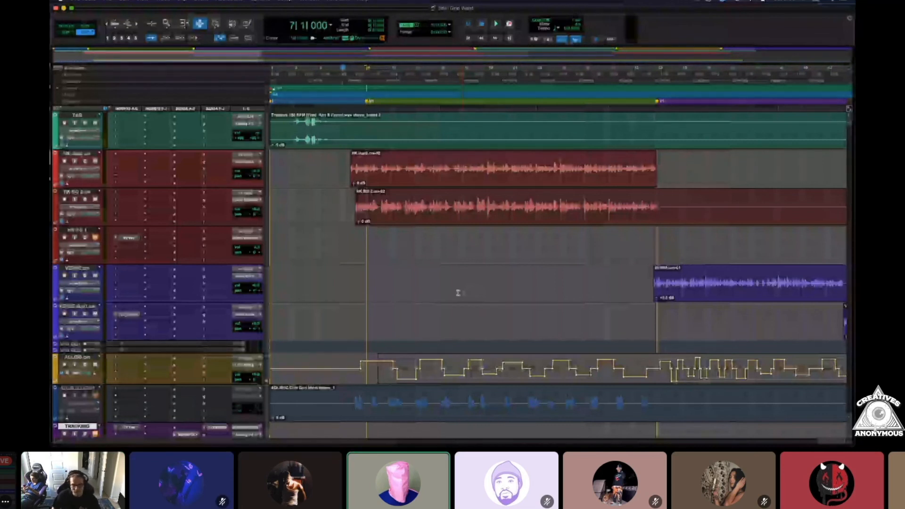
Open the settings for a new memory location, cancel them, and look over the instrument and drum tracks.
key("KP_Enter")
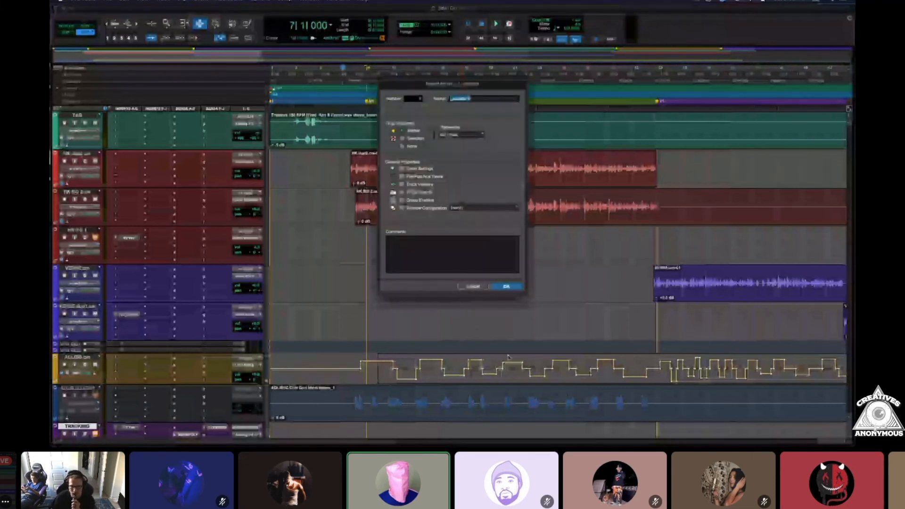
left_click(472, 287)
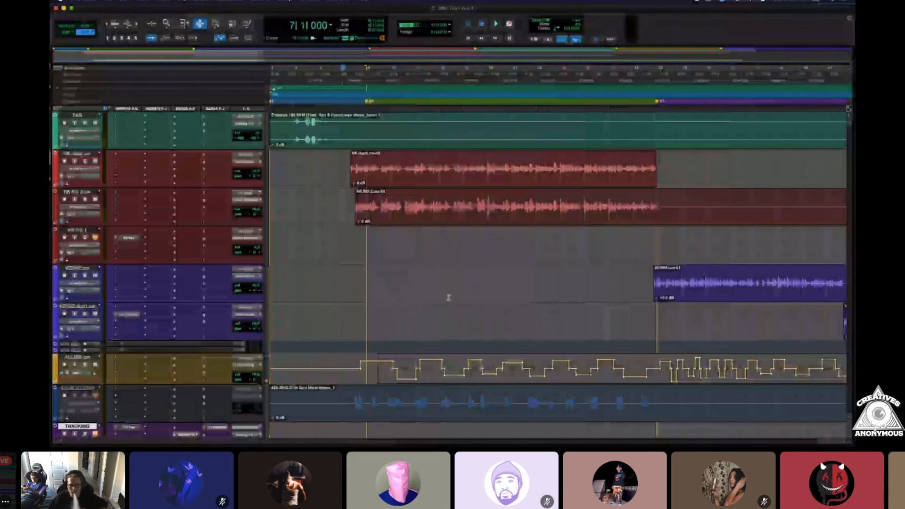
scroll(418, 282, "up", 4)
scroll(405, 308, "down", 2)
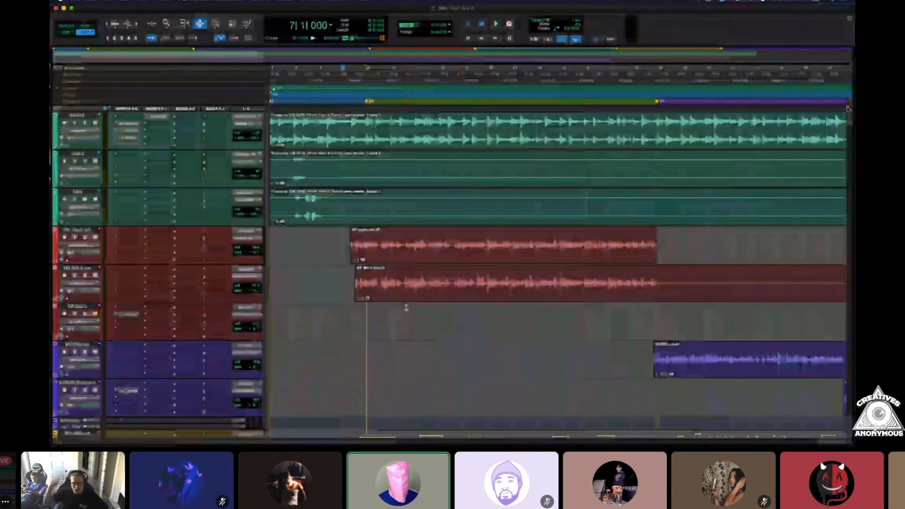
scroll(405, 307, "up", 6)
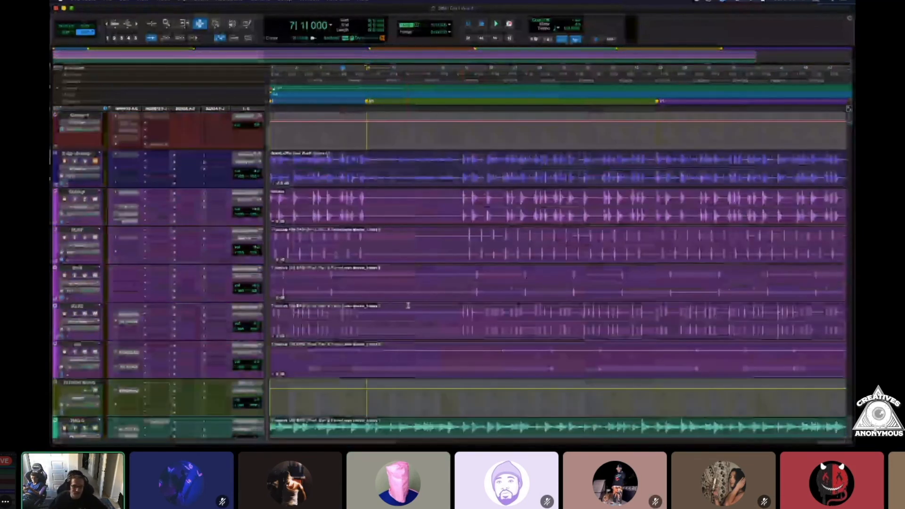
Select the two hook vocal clips across the hook section to point them out, and clear the selection.
scroll(368, 311, "down", 4)
left_click_drag(330, 315, 681, 354)
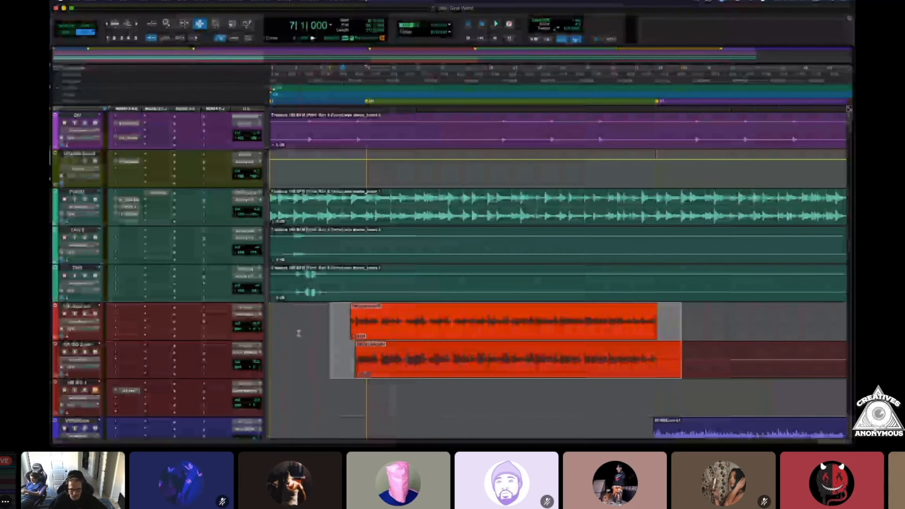
left_click(331, 326)
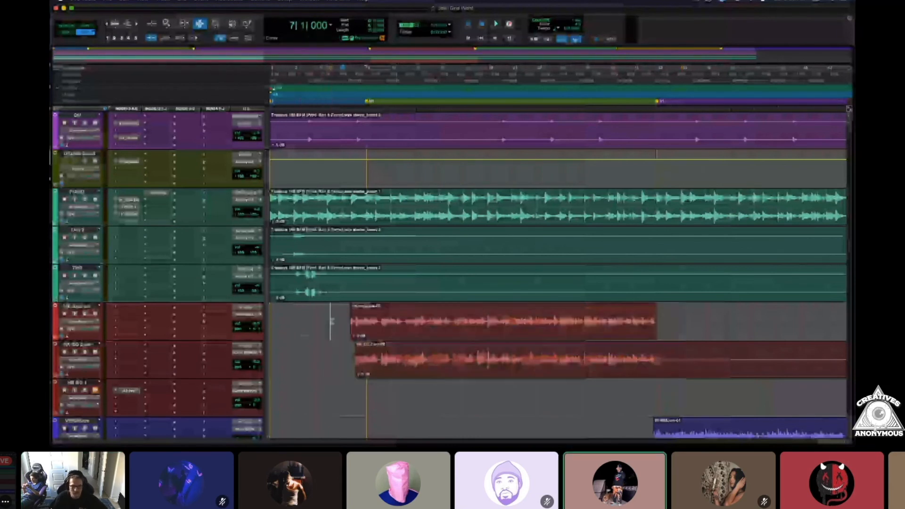
left_click_drag(341, 323, 679, 371)
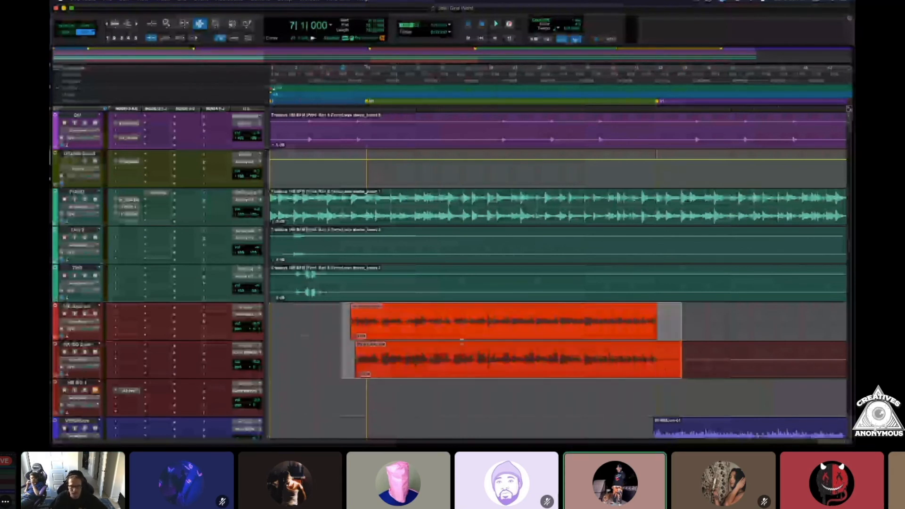
scroll(318, 312, "down", 3)
left_click(318, 206)
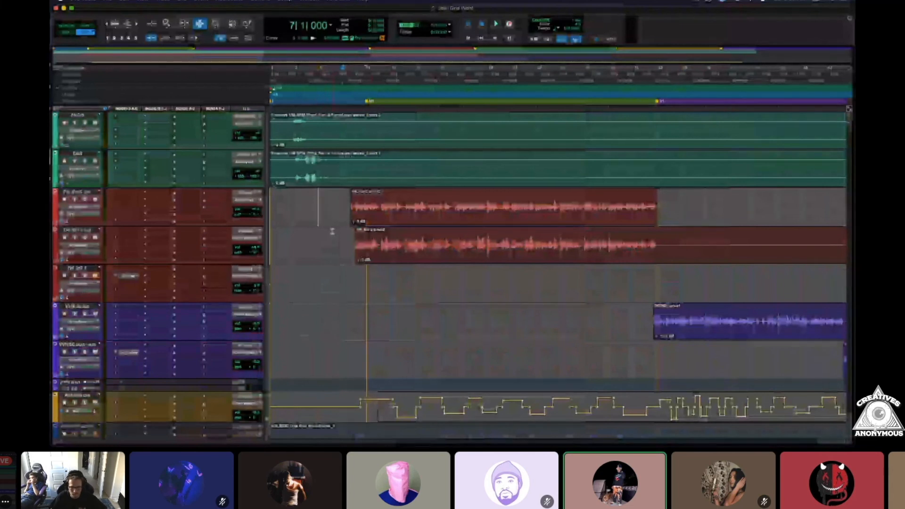
left_click(338, 204)
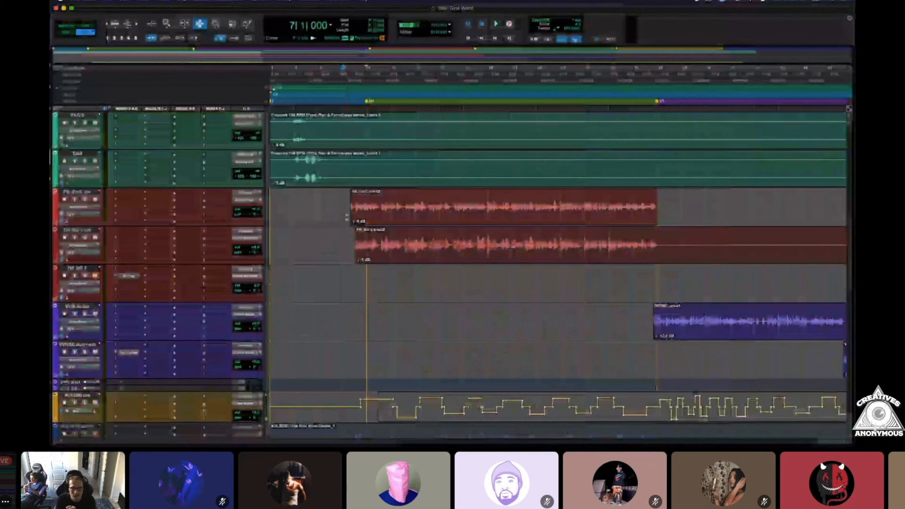
Insert the mono Shadow Hills Mastering Compressor on the HK BG 2 hook vocal track and point out its Mix control.
left_click(120, 239)
mouse_move(204, 239)
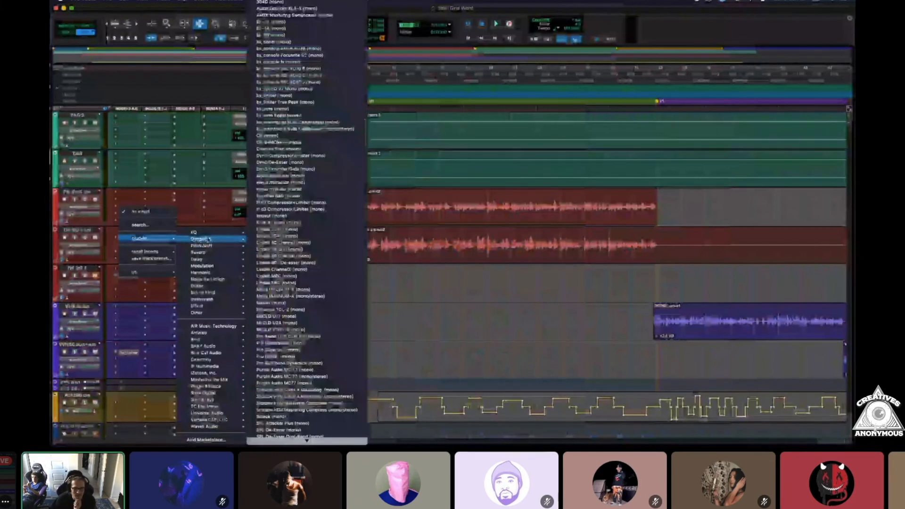
scroll(306, 377, "down", 2)
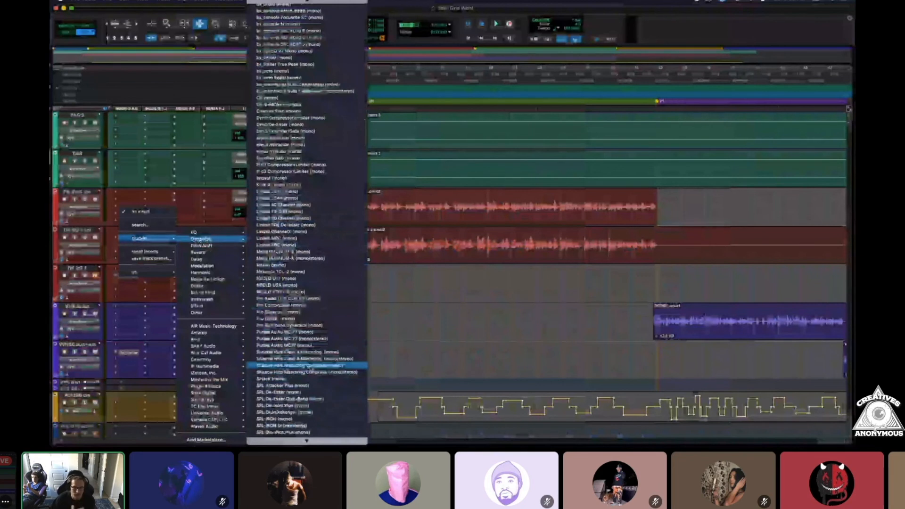
left_click(310, 372)
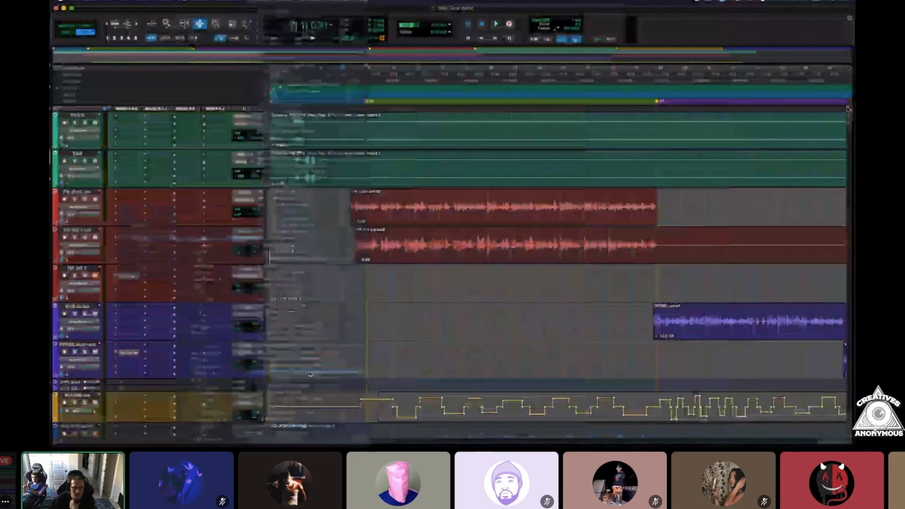
mouse_move(228, 415)
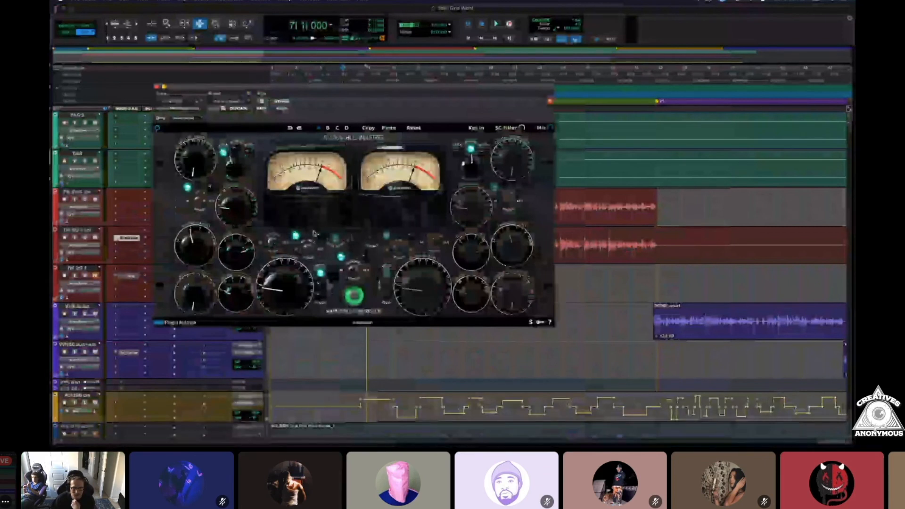
left_click_drag(339, 87, 437, 92)
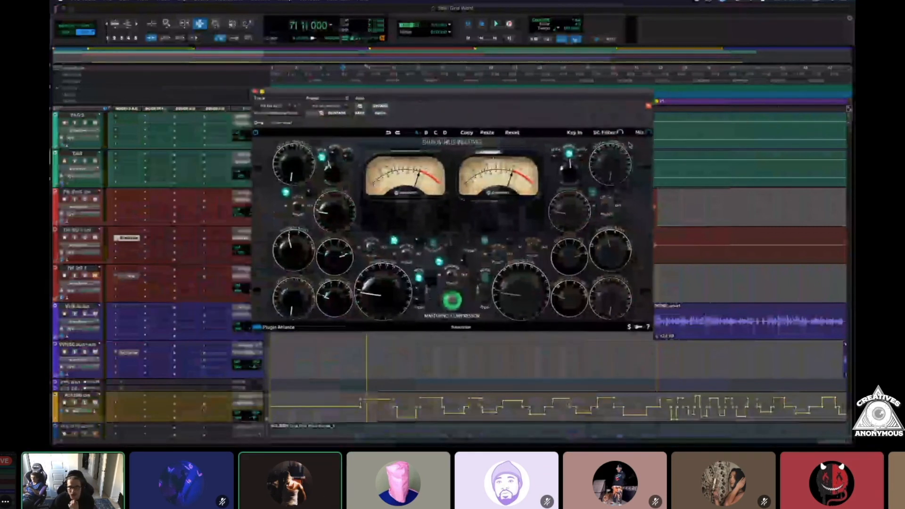
left_click_drag(649, 145, 648, 140)
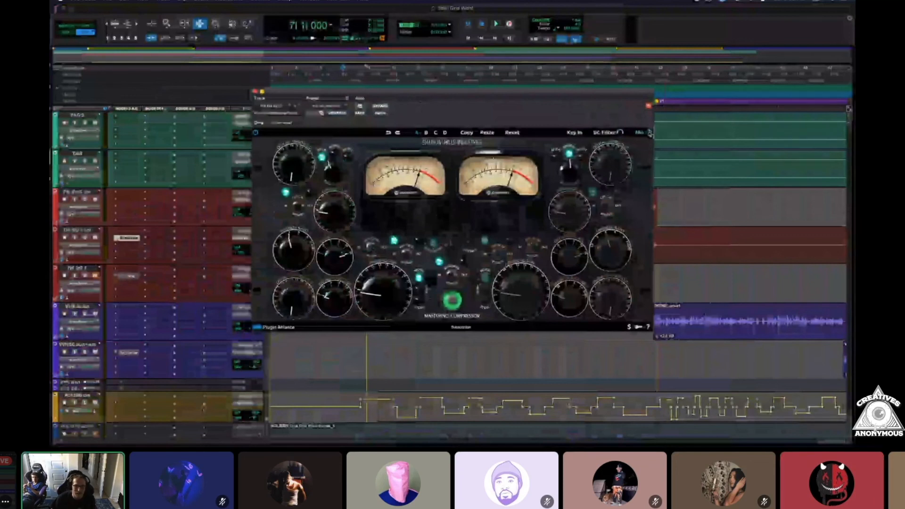
Create a duplicate track below the lead hook vocal and copy the lead hook clip onto it at the same position.
left_click_drag(439, 95, 532, 93)
left_click(103, 314)
left_click(475, 231)
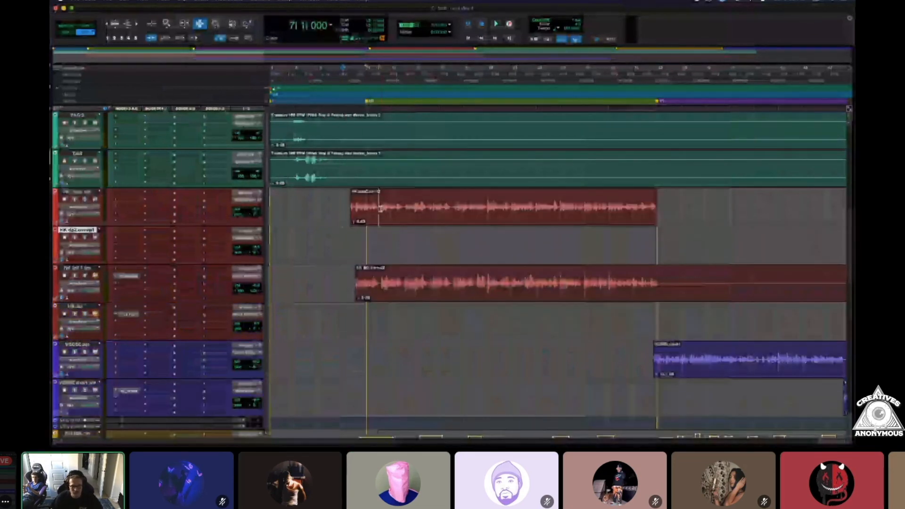
left_click(421, 206)
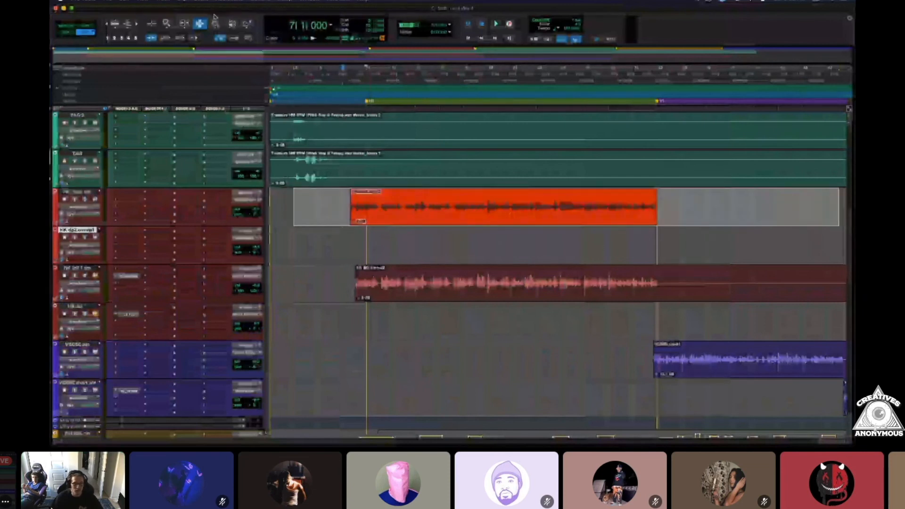
left_click_drag(421, 206, 419, 244)
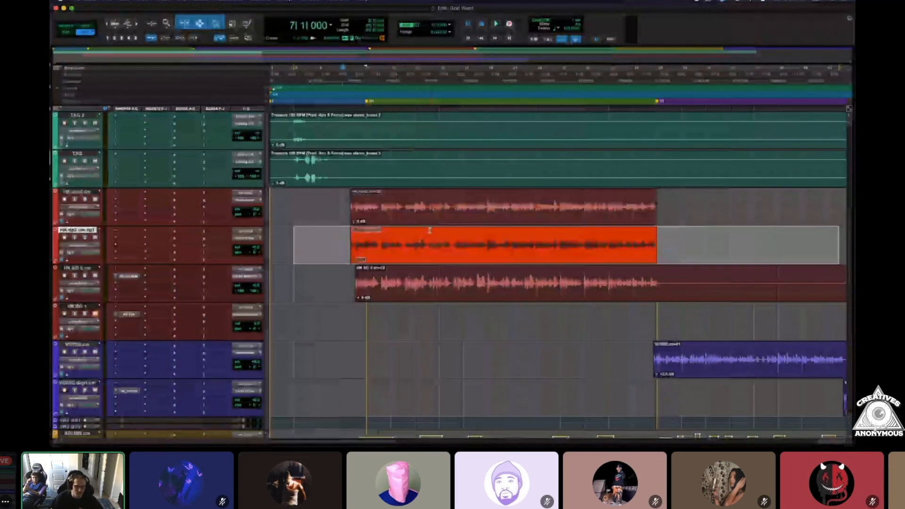
Insert the mono Kiive Audio Xtressor compressor on the duplicate hook track and move its window clear of the inserts.
left_click(120, 237)
mouse_move(139, 238)
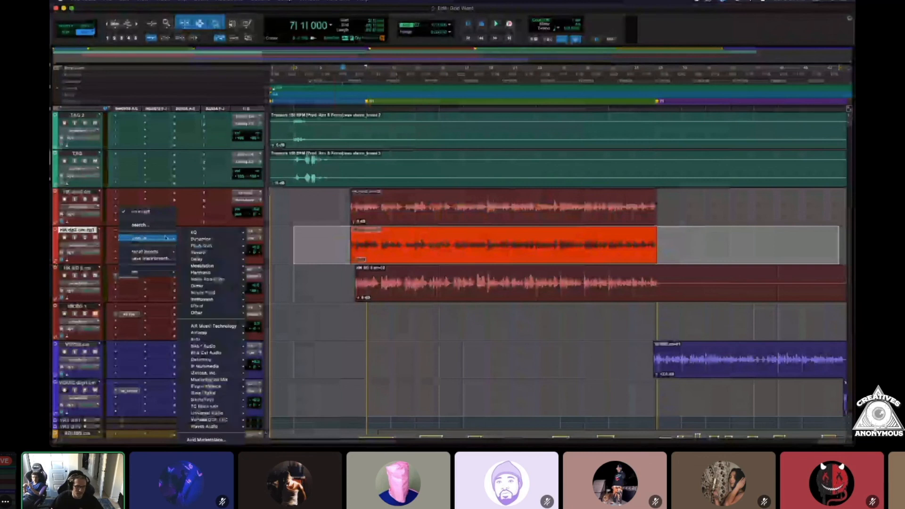
mouse_move(200, 239)
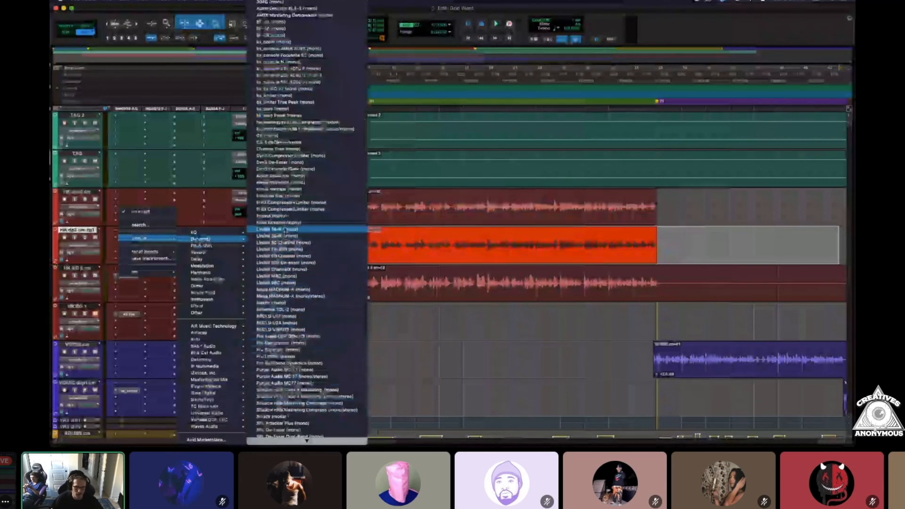
left_click(278, 222)
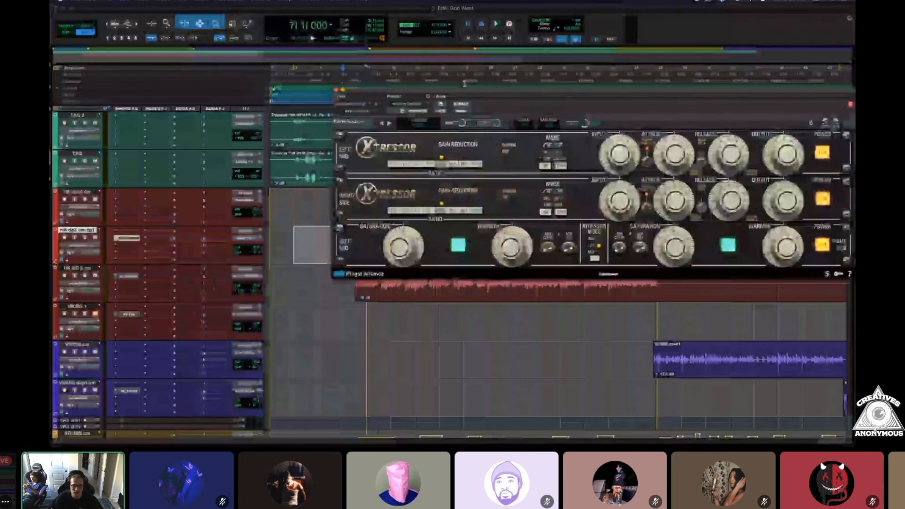
left_click_drag(483, 92, 328, 136)
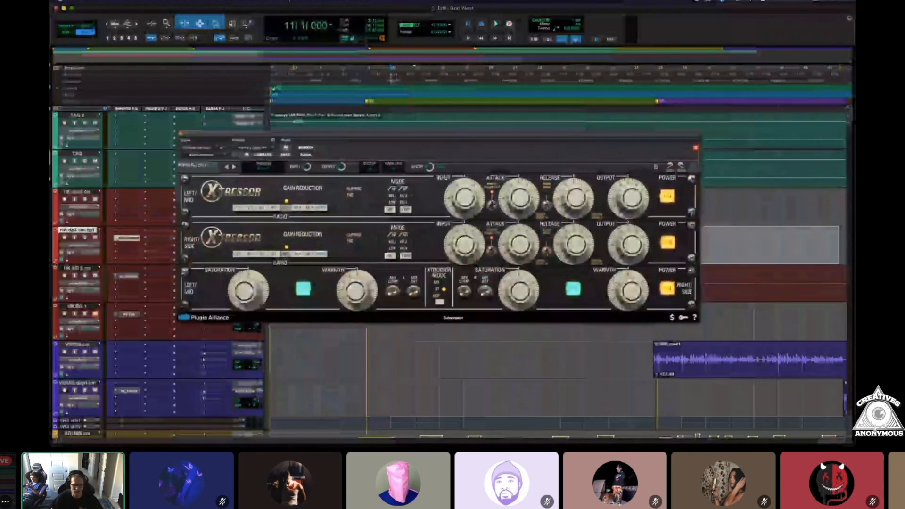
Play the hook through the Xtressor, close the plug-in, and adjust the duplicate track's volume for parallel compression.
key("space")
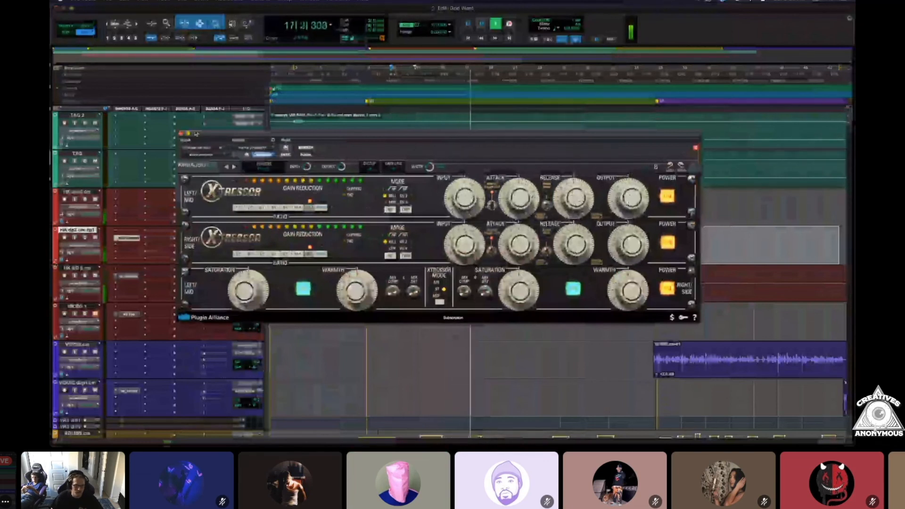
left_click(131, 240)
key("space")
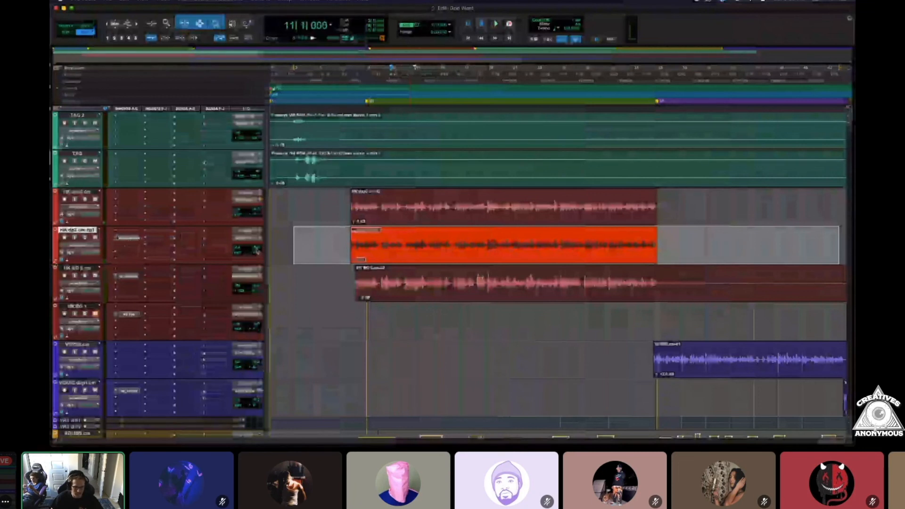
left_click_drag(254, 247, 261, 230)
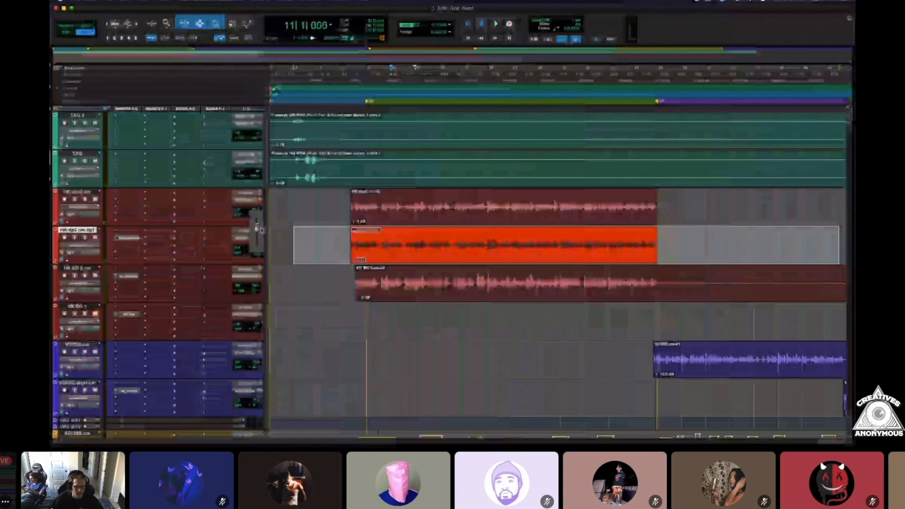
left_click(305, 207)
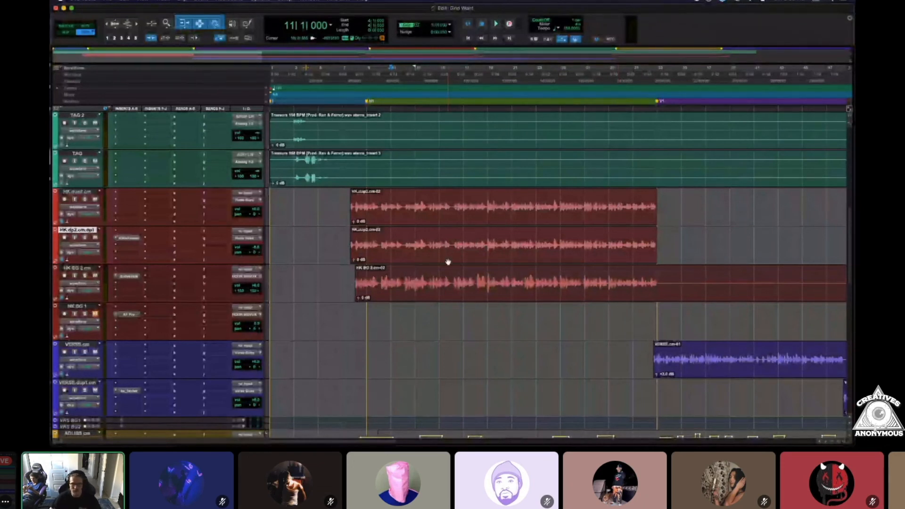
Reopen the Xtressor on the duplicate hook track, look at its preset options, and close the plug-in.
scroll(448, 262, "down", 3)
scroll(416, 248, "up", 2)
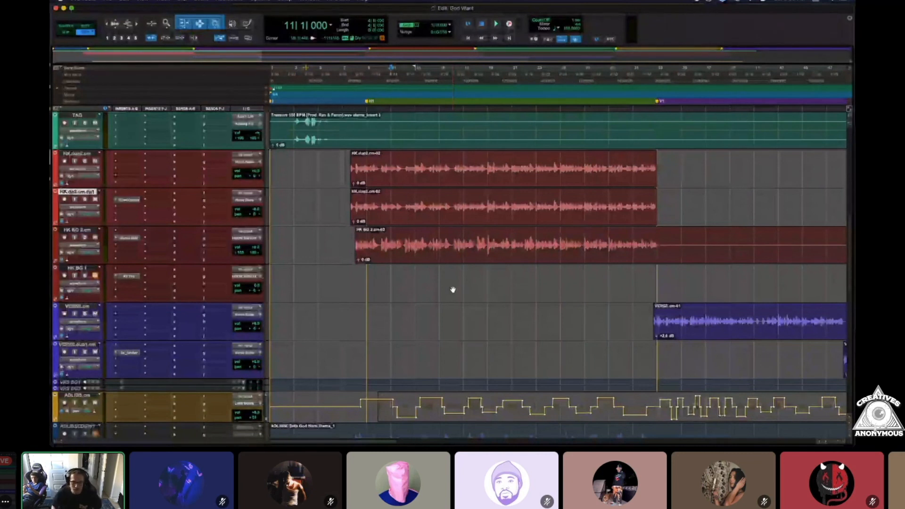
left_click(127, 199)
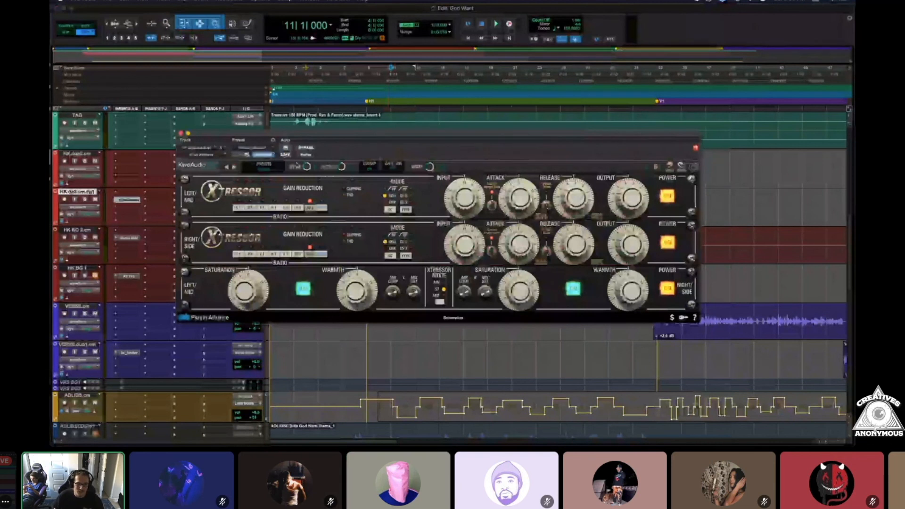
left_click(264, 166)
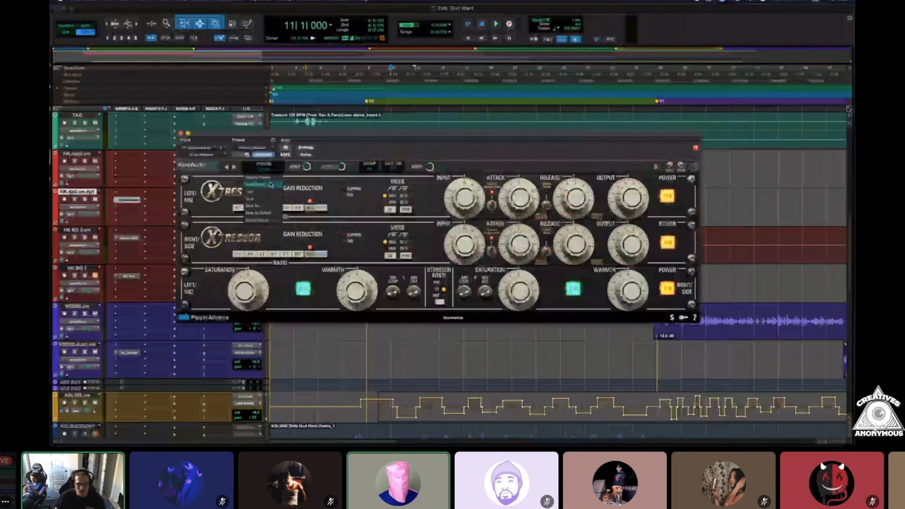
left_click(418, 139)
left_click(181, 133)
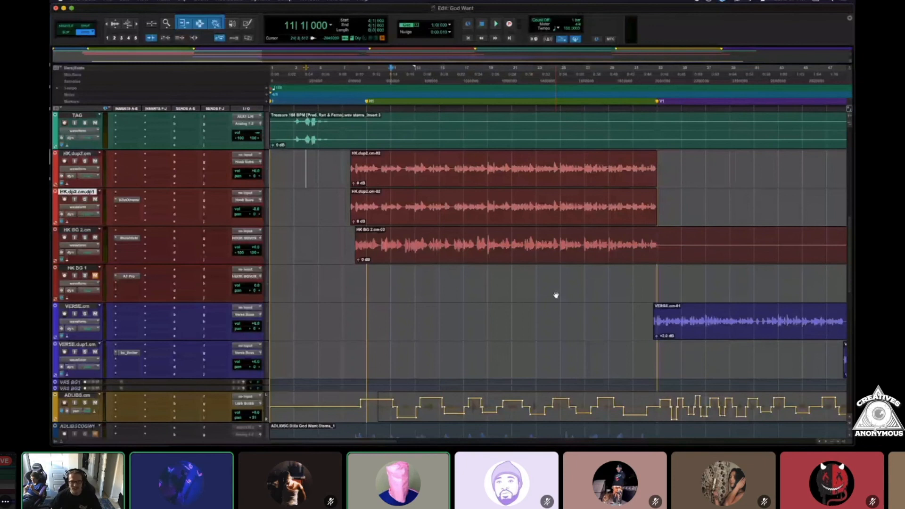
scroll(519, 288, "up", 10)
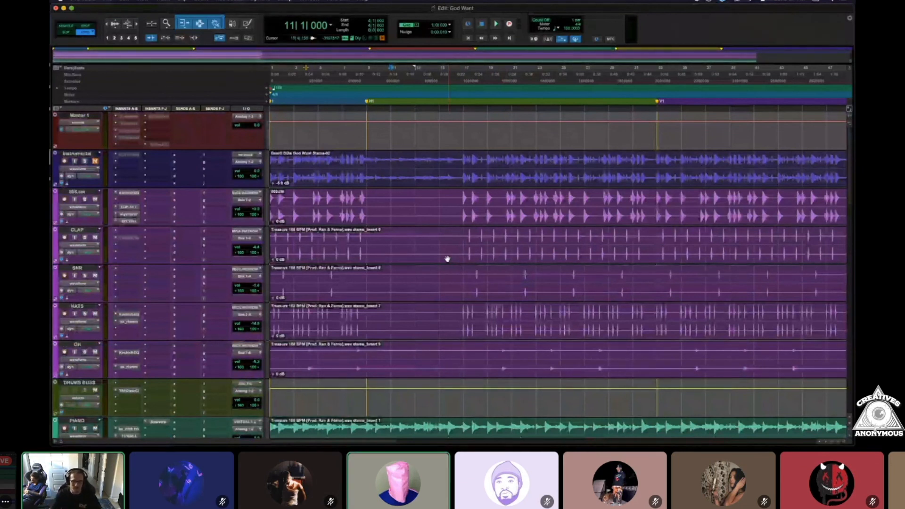
scroll(447, 257, "down", 10)
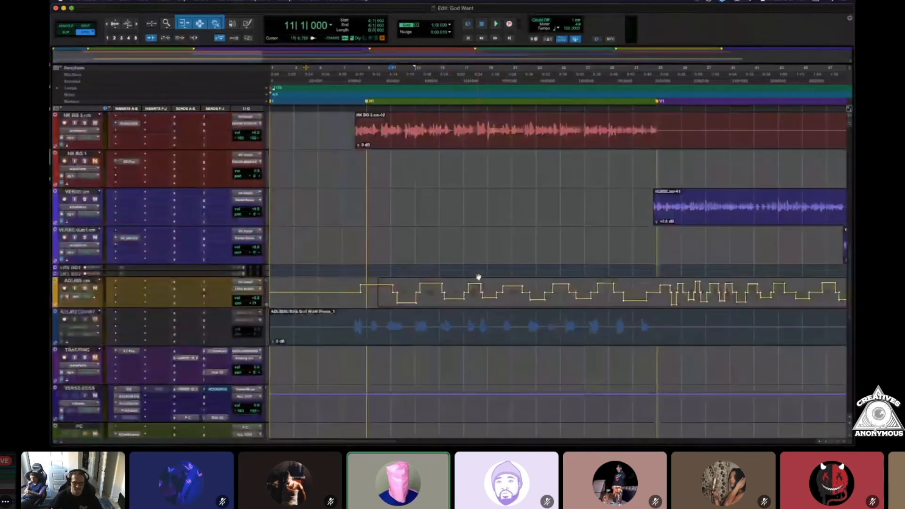
scroll(478, 277, "up", 5)
scroll(478, 277, "up", 5)
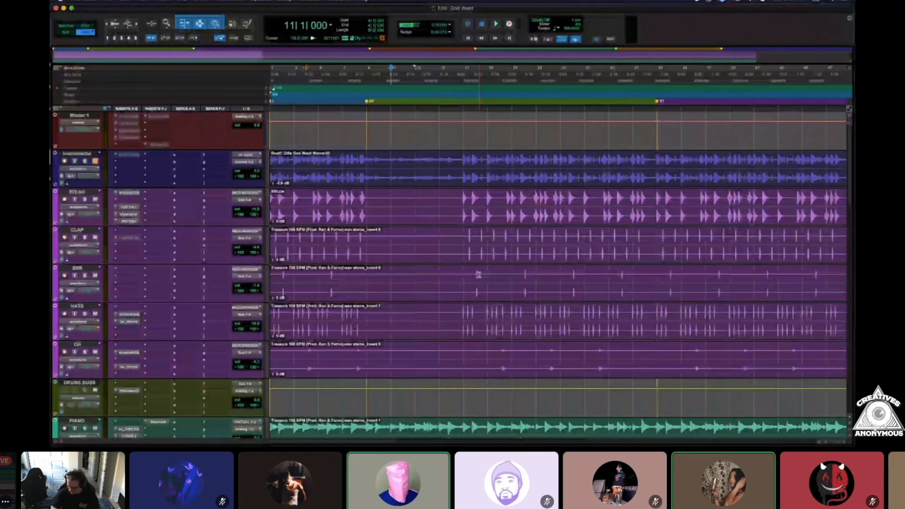
Switch to Discord and end the screen share of the class.
mouse_move(203, 424)
left_click(362, 417)
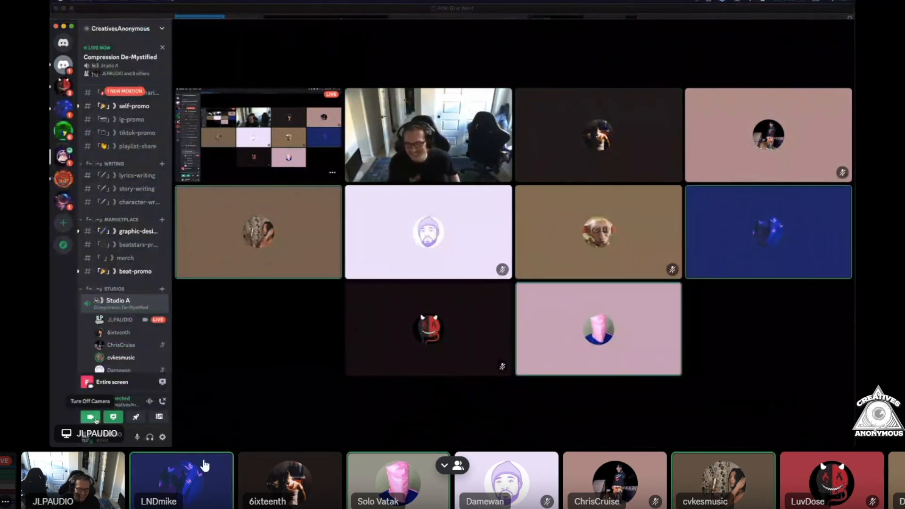
left_click(113, 417)
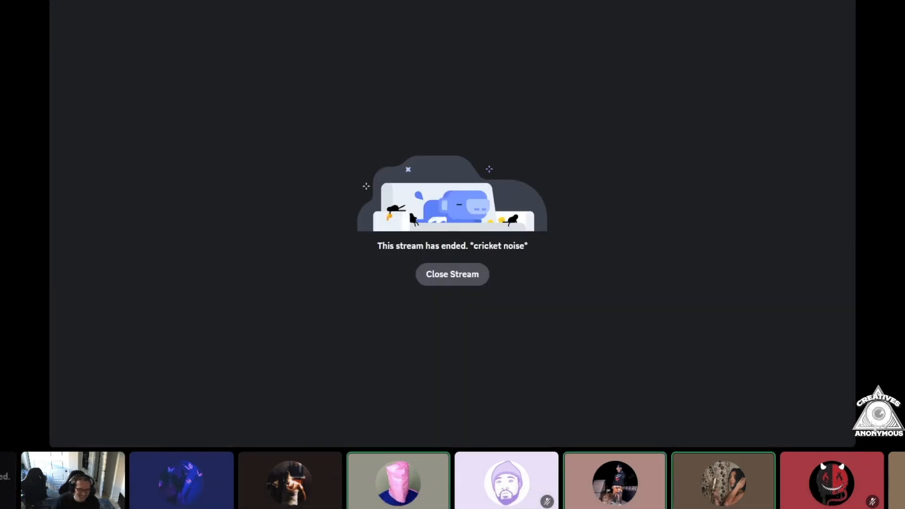